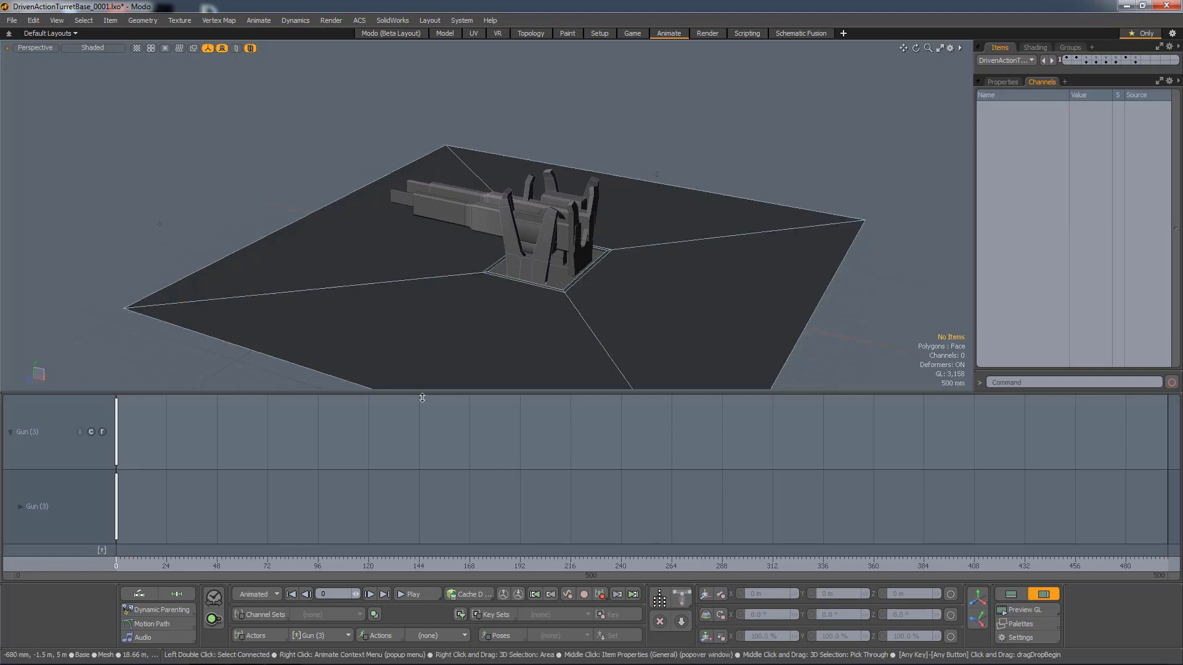
Preview the Gun's Deploy animation, then switch to the Rotate action and preview it.
{"action": "left_click", "coordinate": [456, 635]}
{"action": "left_click", "coordinate": [459, 648]}
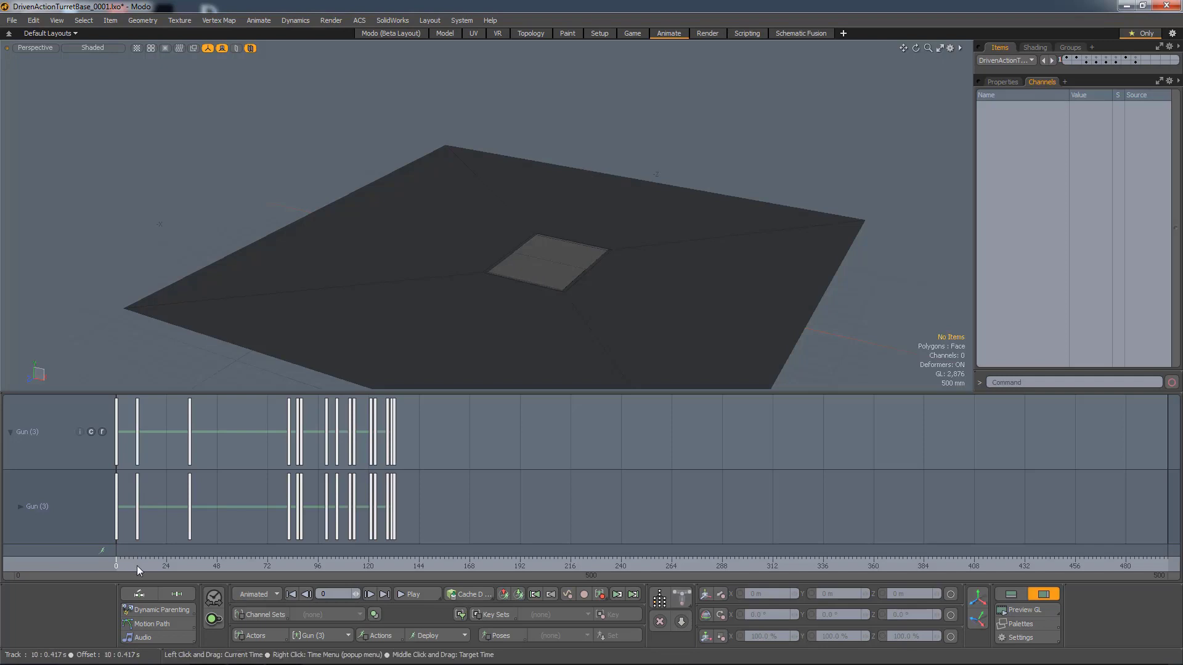
{"action": "mouse_move", "coordinate": [123, 566]}
{"action": "left_mouse_down"}
{"action": "mouse_move", "coordinate": [425, 565]}
{"action": "mouse_move", "coordinate": [116, 566]}
{"action": "left_mouse_up"}
{"action": "left_click", "coordinate": [435, 635]}
{"action": "left_click", "coordinate": [441, 638]}
{"action": "left_click", "coordinate": [442, 635]}
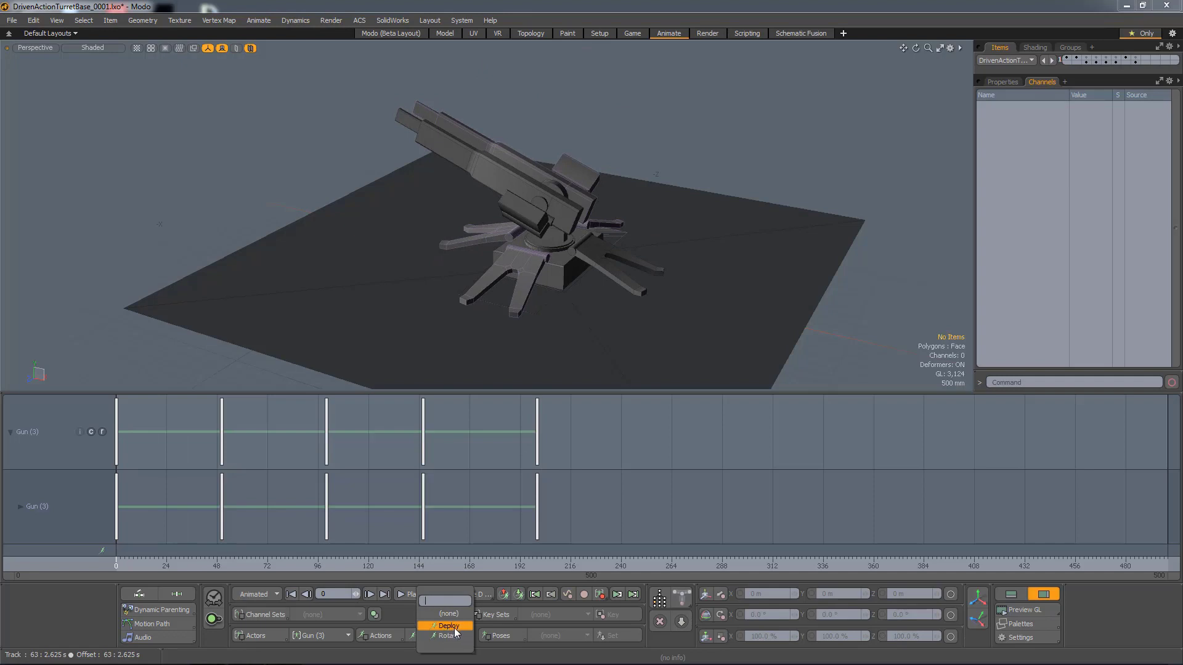
Set Deploy as the Gun actor's driven action and key it forward.
{"action": "left_click", "coordinate": [454, 626]}
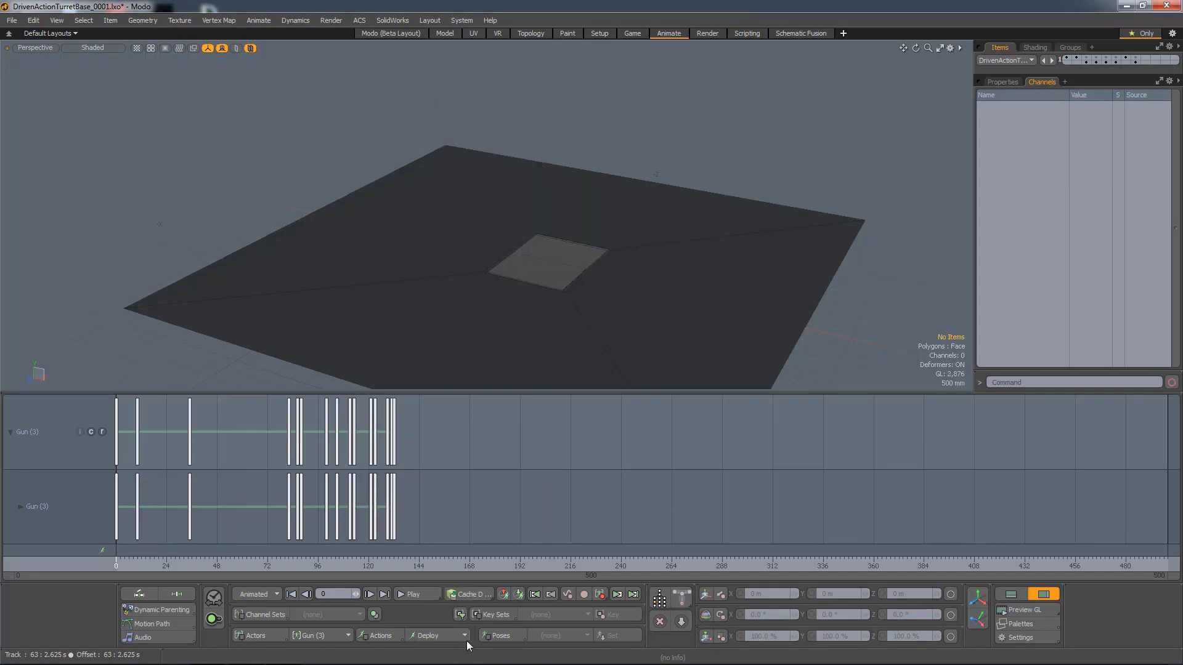
{"action": "left_click", "coordinate": [377, 635]}
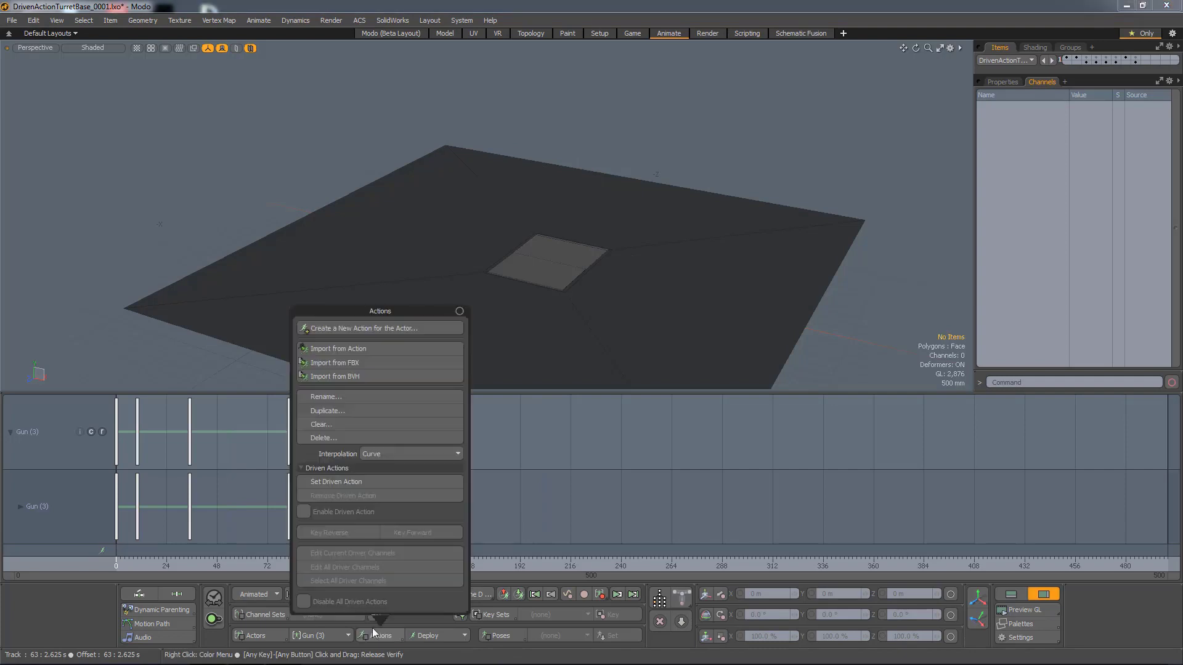
{"action": "left_click_drag", "start_coordinate": [363, 311], "coordinate": [134, 74]}
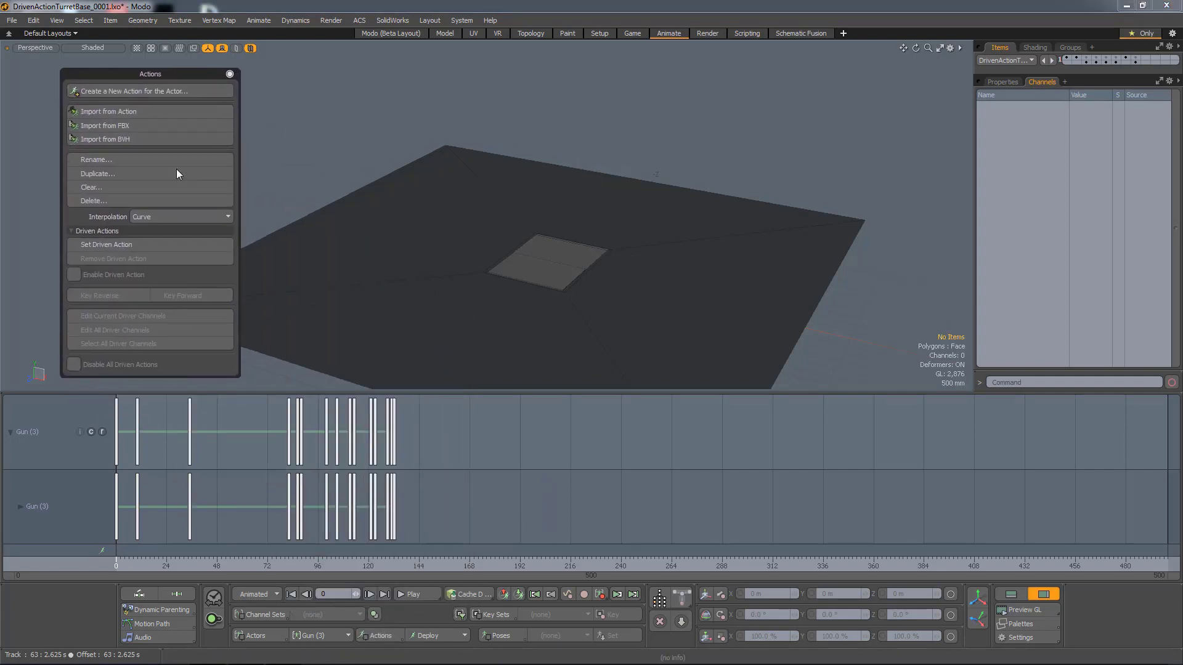
{"action": "left_click", "coordinate": [133, 245]}
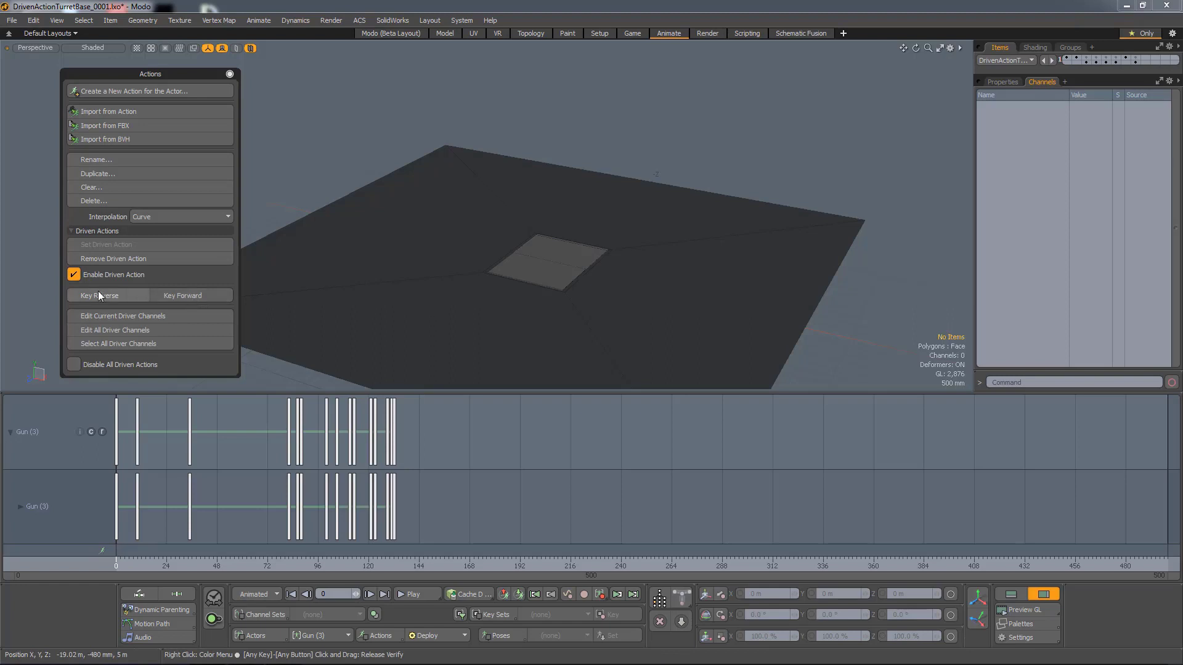
{"action": "left_click", "coordinate": [187, 295]}
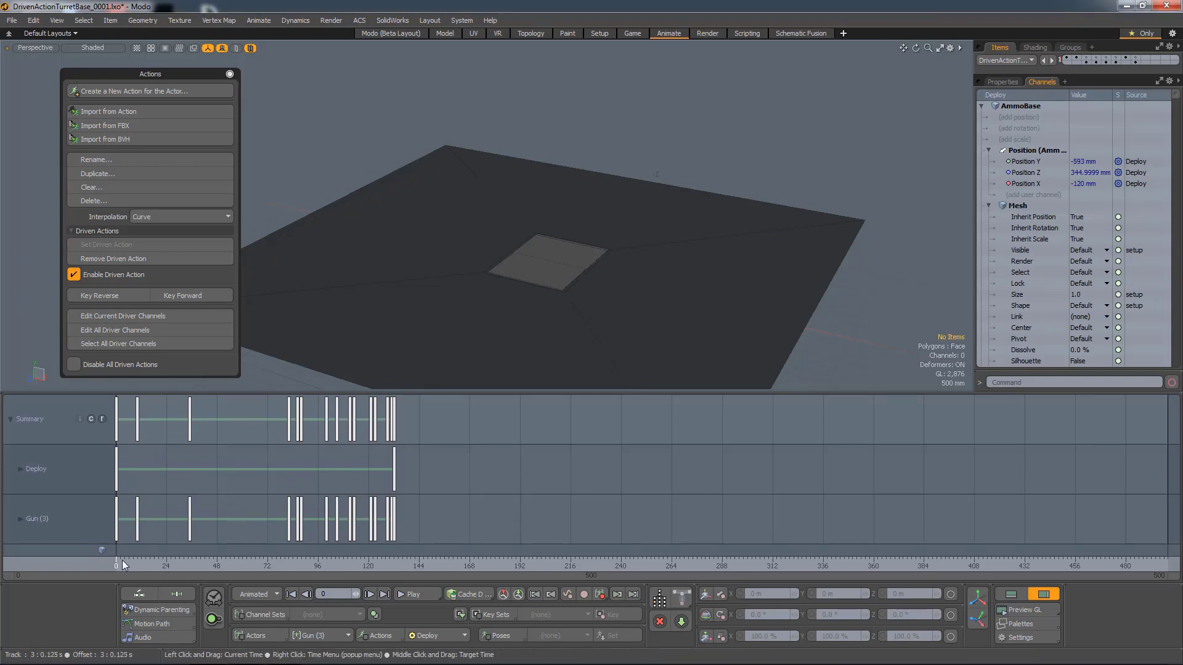
Drag Deploy's last dopesheet key so the driven animation ends around frame 150.
{"action": "mouse_move", "coordinate": [133, 563]}
{"action": "left_mouse_down"}
{"action": "mouse_move", "coordinate": [404, 563]}
{"action": "mouse_move", "coordinate": [117, 562]}
{"action": "left_mouse_up"}
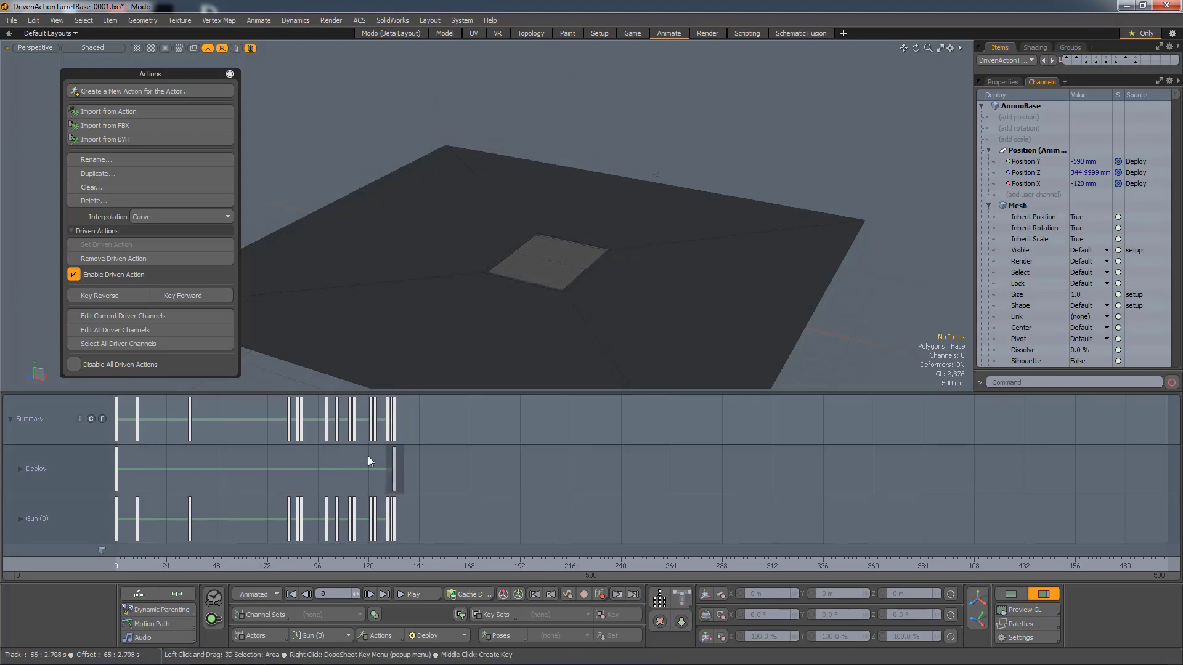
{"action": "left_click", "coordinate": [391, 460]}
{"action": "mouse_move", "coordinate": [395, 461]}
{"action": "left_mouse_down"}
{"action": "mouse_move", "coordinate": [757, 464]}
{"action": "mouse_move", "coordinate": [692, 470]}
{"action": "left_mouse_up"}
{"action": "mouse_move", "coordinate": [117, 566]}
{"action": "left_mouse_down"}
{"action": "mouse_move", "coordinate": [715, 566]}
{"action": "mouse_move", "coordinate": [116, 566]}
{"action": "left_mouse_up"}
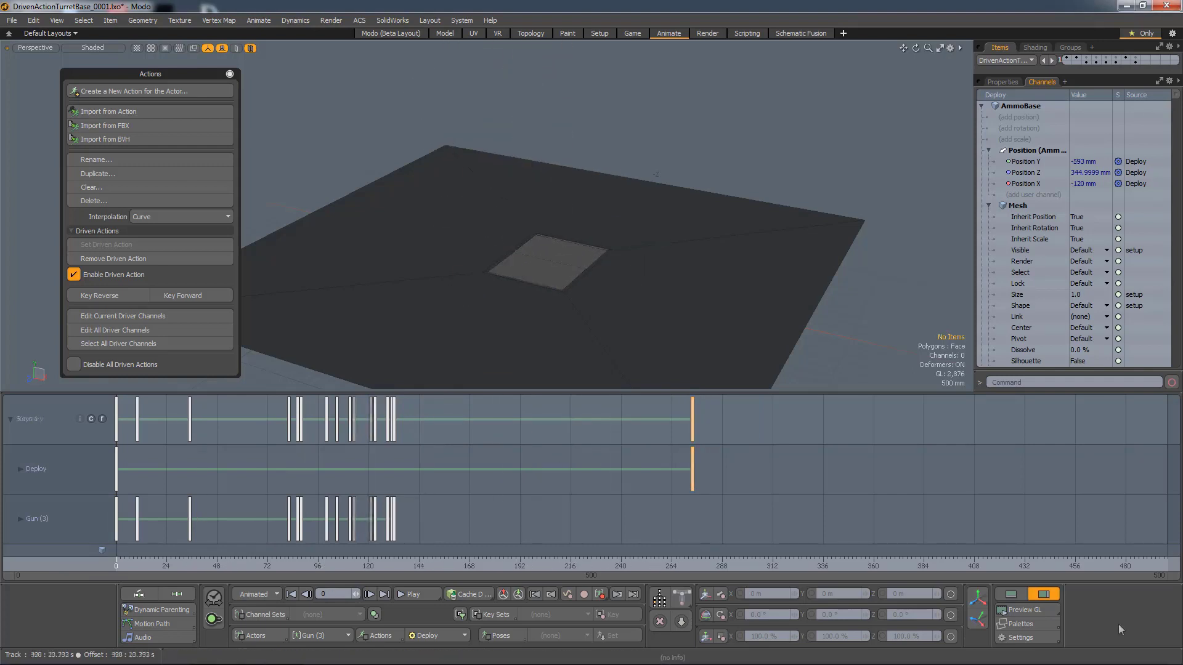
{"action": "left_click", "coordinate": [675, 485]}
{"action": "left_click_drag", "start_coordinate": [691, 485], "coordinate": [432, 486]}
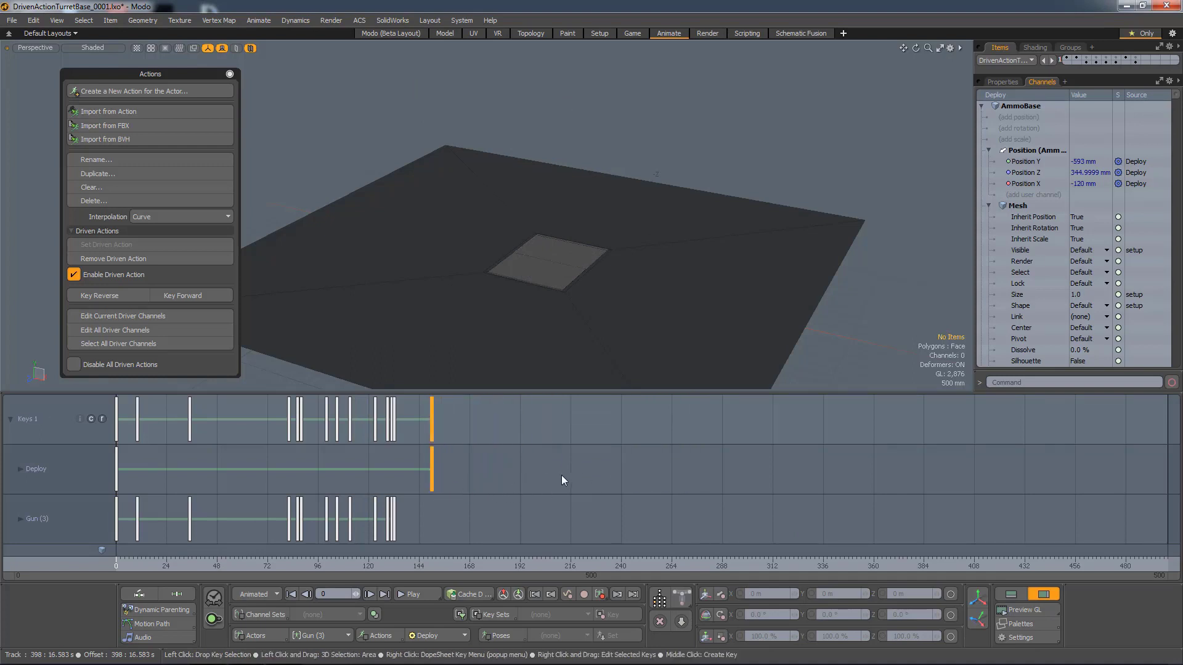
Switch the Gun to Rotate, check Disable All Driven Actions, and scrub the full animation.
{"action": "left_click", "coordinate": [438, 636]}
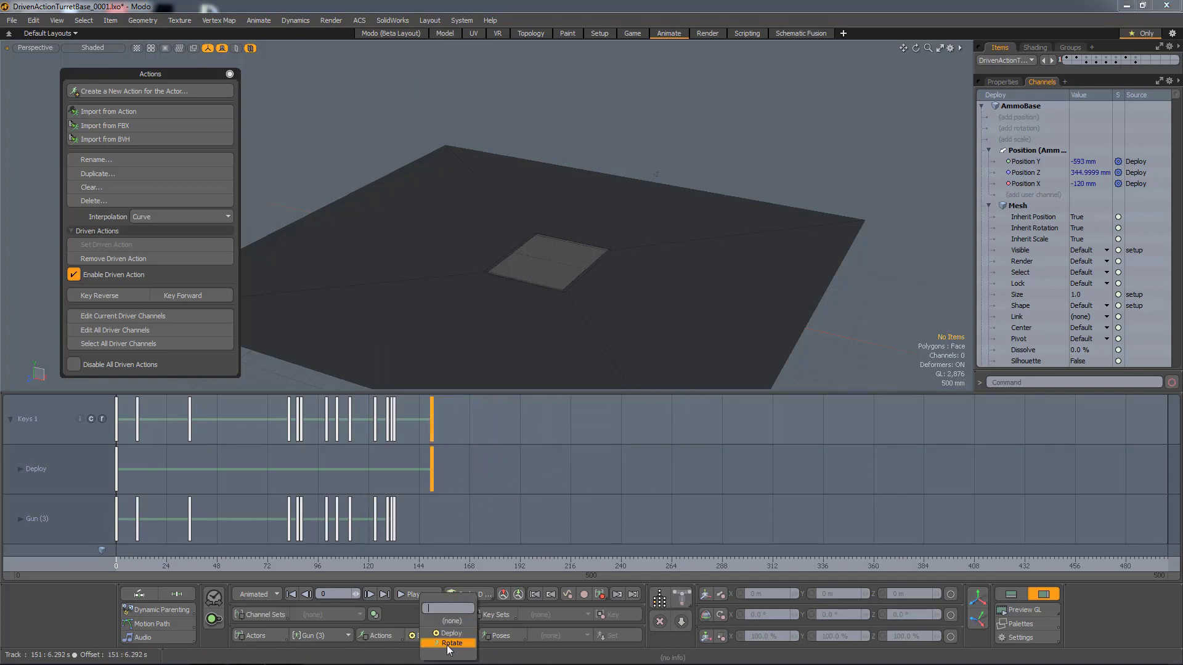
{"action": "left_click", "coordinate": [449, 643]}
{"action": "mouse_move", "coordinate": [133, 566]}
{"action": "left_mouse_down"}
{"action": "mouse_move", "coordinate": [470, 566]}
{"action": "mouse_move", "coordinate": [119, 565]}
{"action": "left_mouse_up"}
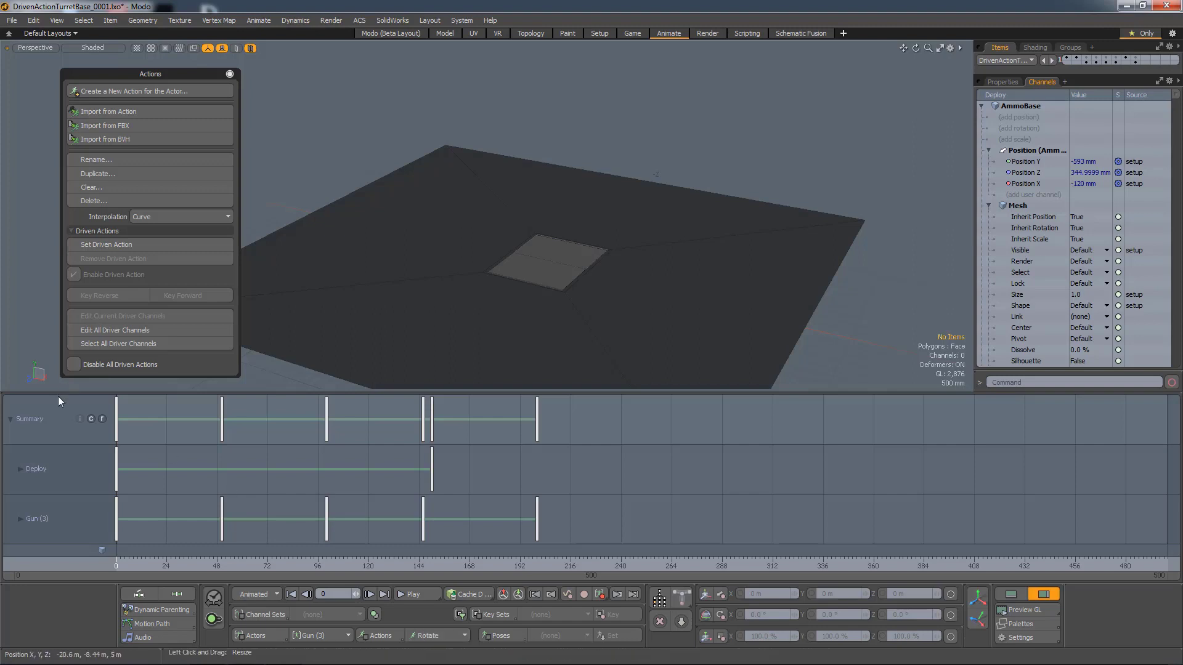
{"action": "left_click", "coordinate": [75, 364]}
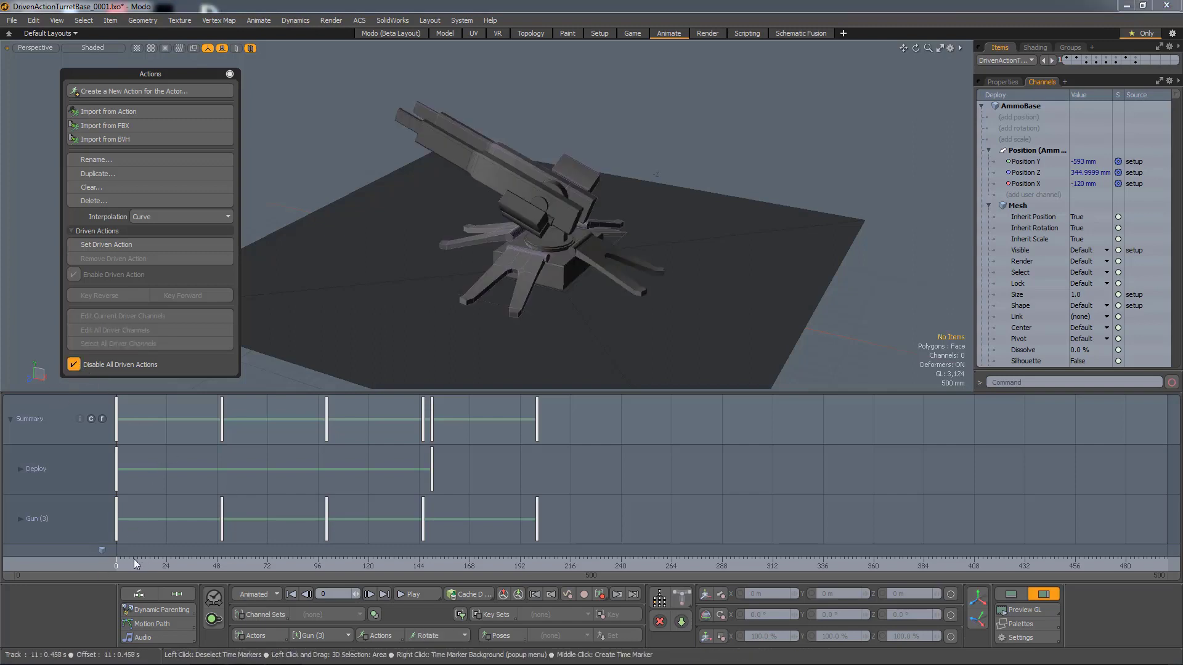
{"action": "mouse_move", "coordinate": [117, 565]}
{"action": "left_mouse_down"}
{"action": "mouse_move", "coordinate": [523, 565]}
{"action": "mouse_move", "coordinate": [227, 565]}
{"action": "mouse_move", "coordinate": [431, 566]}
{"action": "left_mouse_up"}
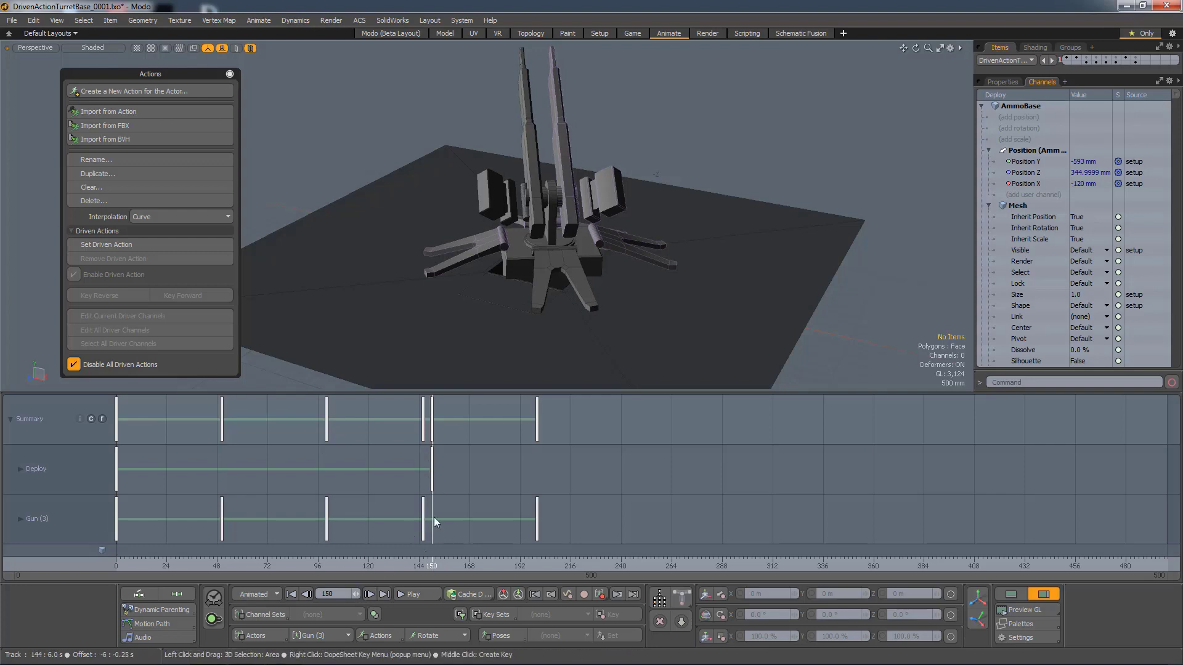
Re-enable driven actions, set Rotate as a driven action keyed forward, and preview.
{"action": "left_click", "coordinate": [73, 364]}
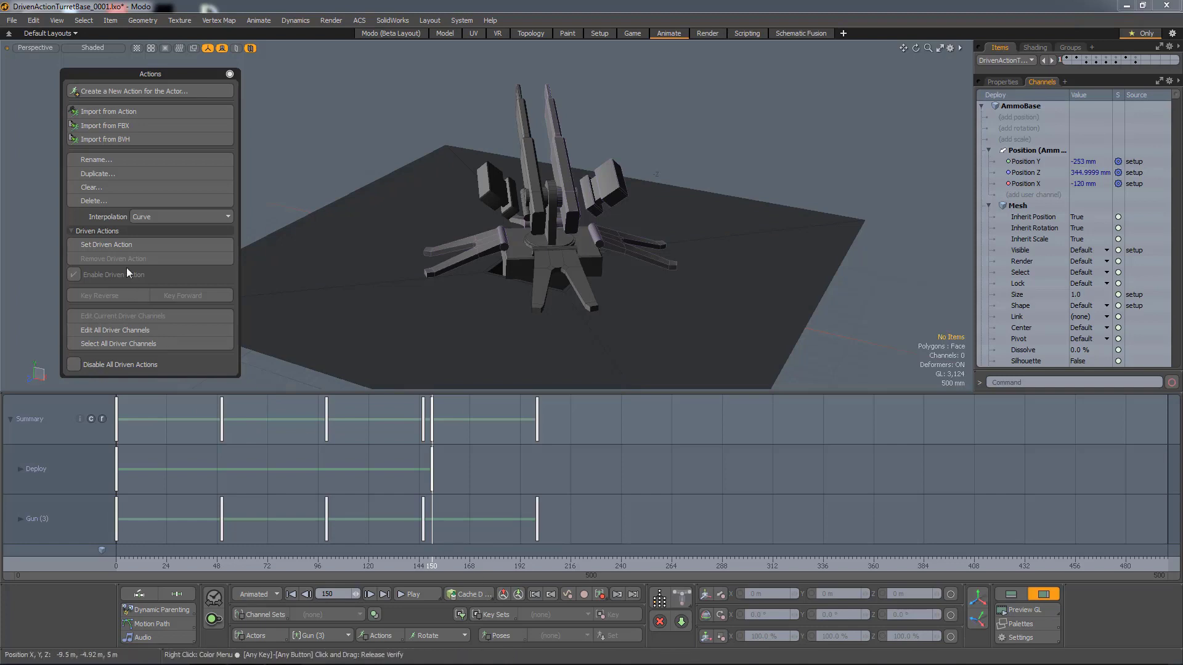
{"action": "left_click", "coordinate": [141, 244]}
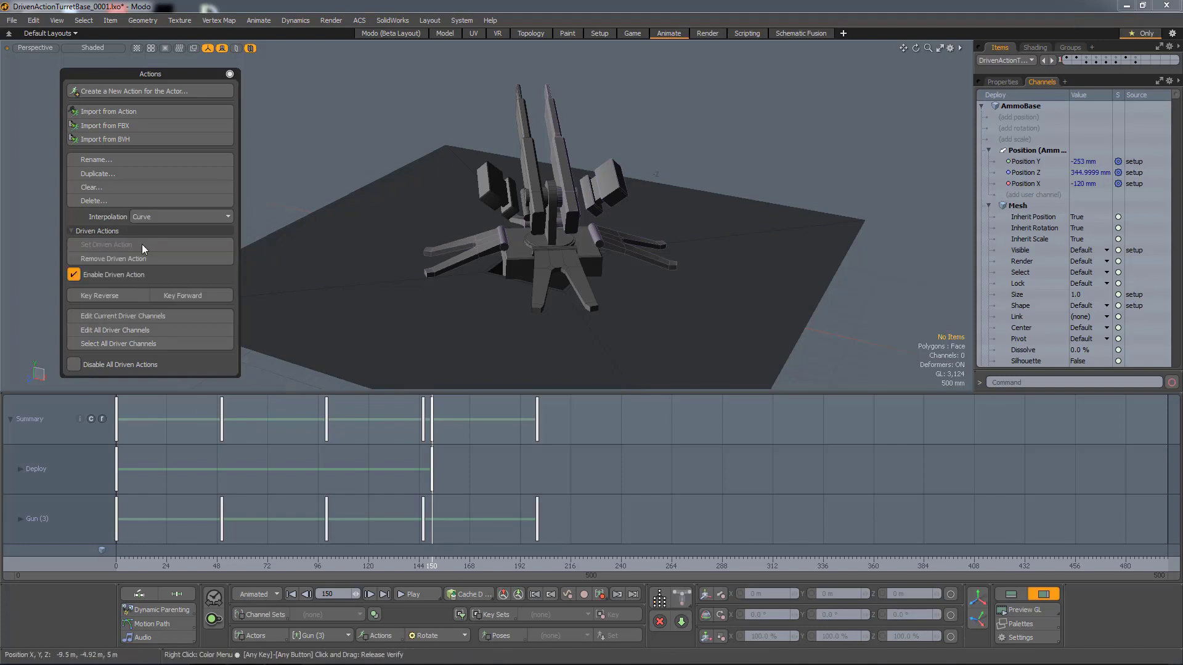
{"action": "left_click", "coordinate": [194, 296]}
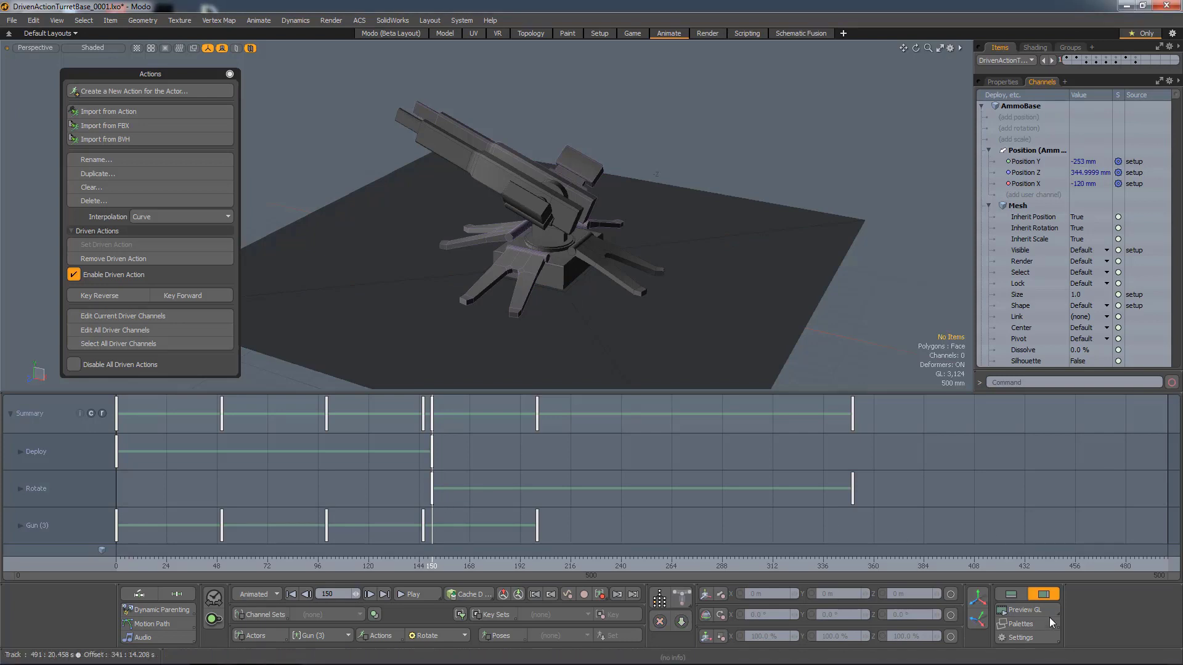
{"action": "mouse_move", "coordinate": [431, 566]}
{"action": "left_mouse_down"}
{"action": "mouse_move", "coordinate": [335, 566]}
{"action": "mouse_move", "coordinate": [622, 565]}
{"action": "mouse_move", "coordinate": [348, 564]}
{"action": "left_mouse_up"}
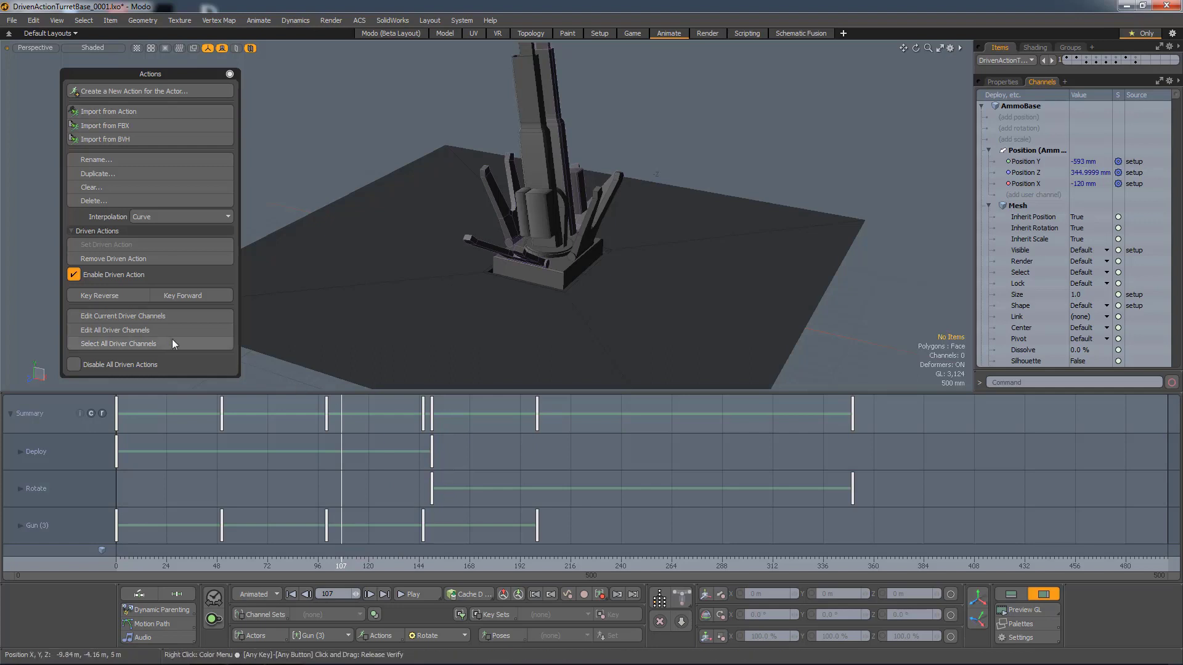
Add Deploy driver keys at frame 286 (100%) and 434 (near zero), interpolation Curve.
{"action": "left_click", "coordinate": [142, 331]}
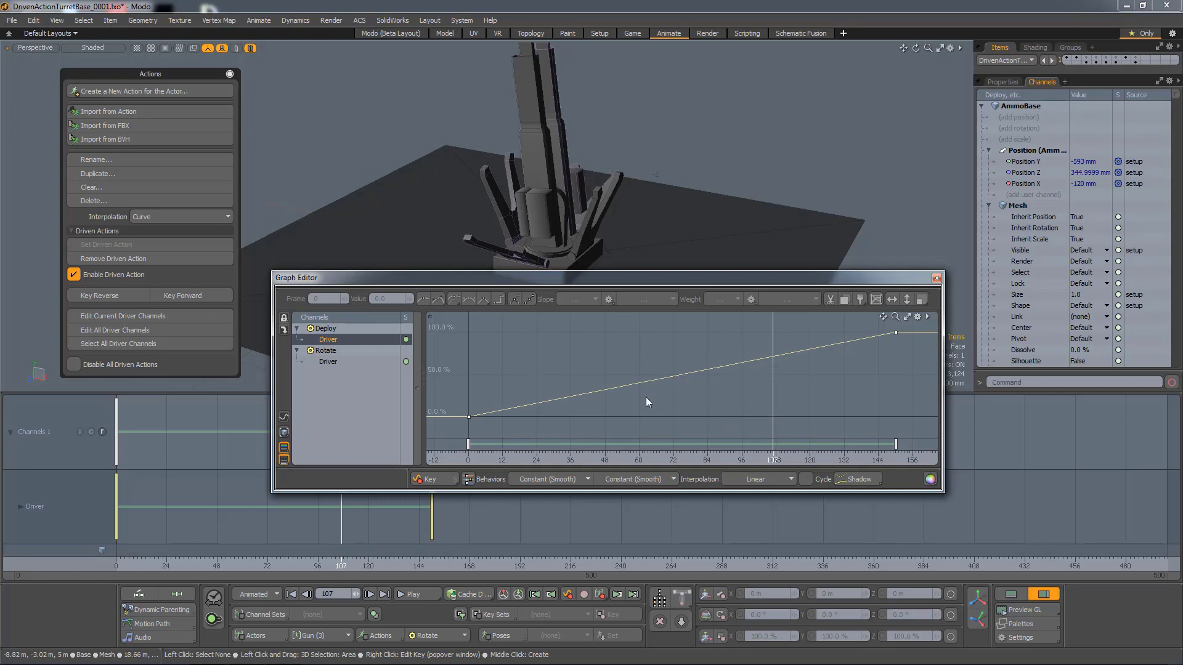
{"action": "right_click_drag", "start_coordinate": [653, 397], "coordinate": [593, 398], "text": "alt"}
{"action": "left_click", "coordinate": [722, 347], "text": "ctrl+alt"}
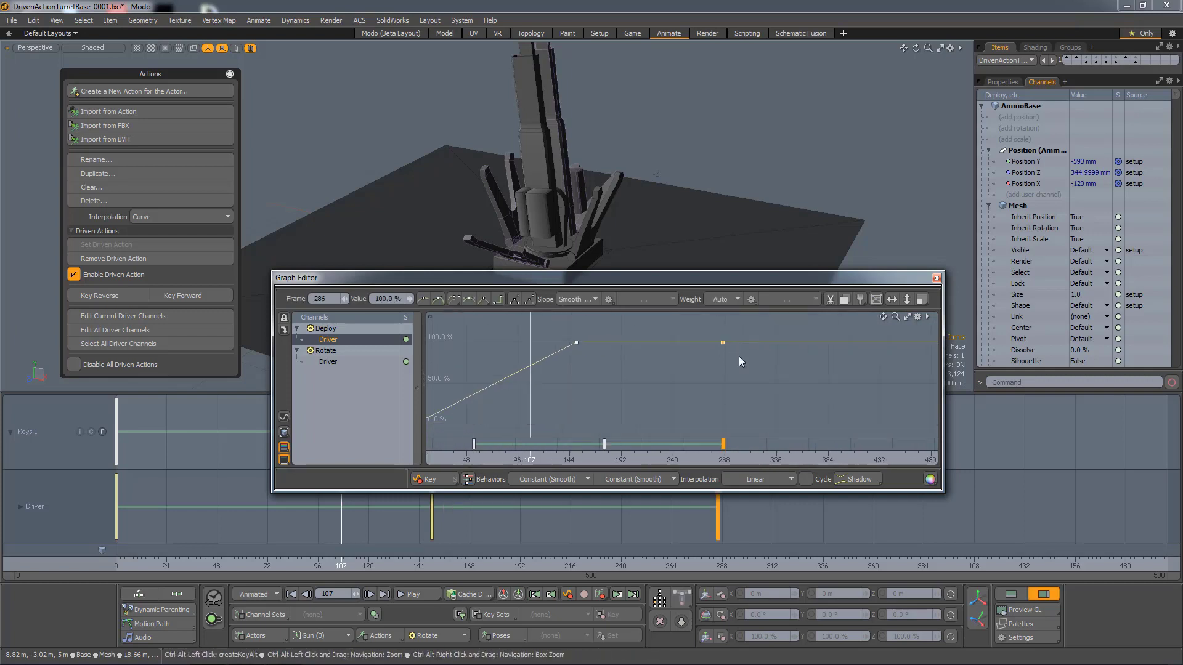
{"action": "left_click", "coordinate": [882, 423], "text": "ctrl+alt"}
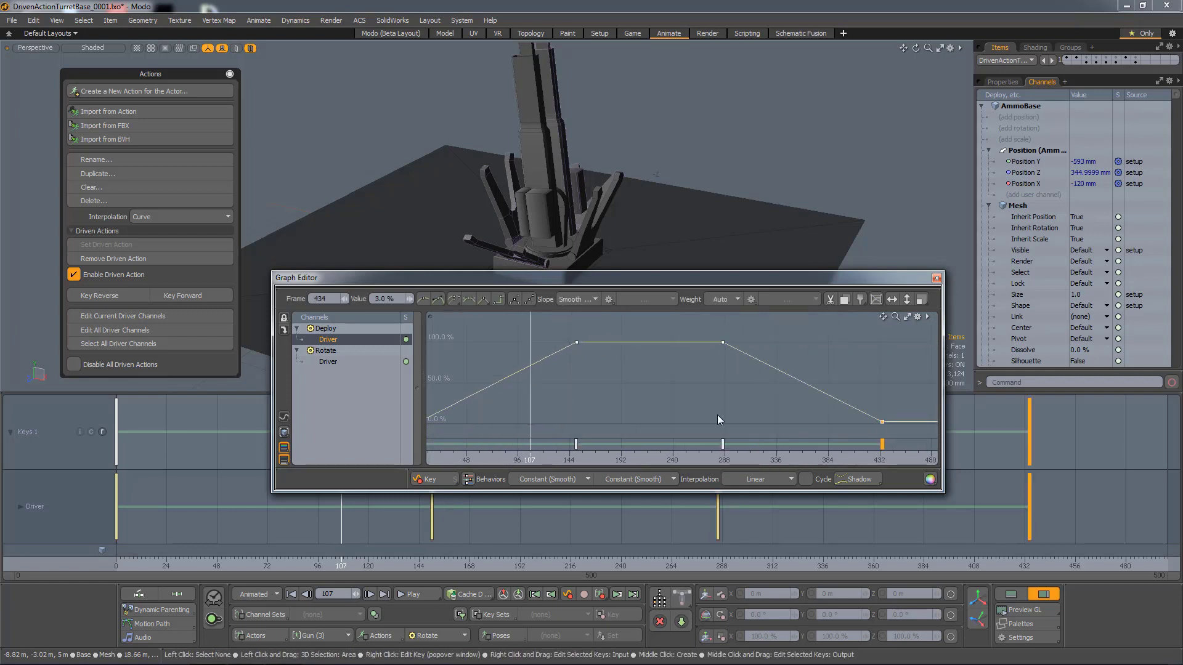
{"action": "left_click", "coordinate": [764, 479]}
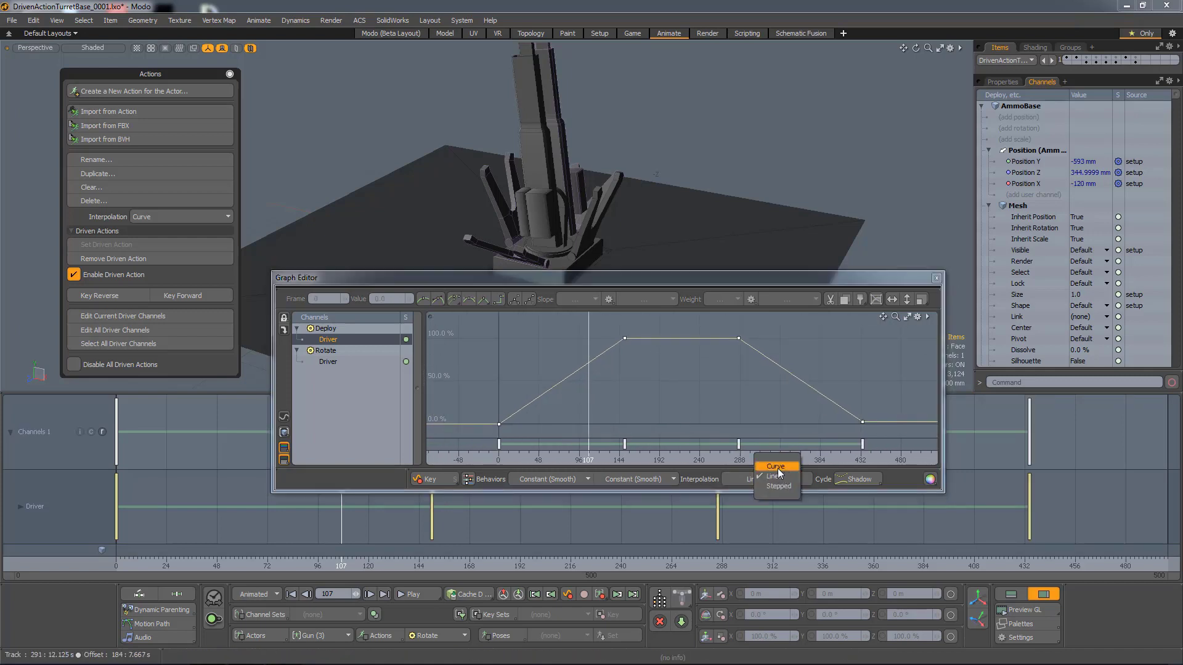
{"action": "left_click", "coordinate": [776, 467]}
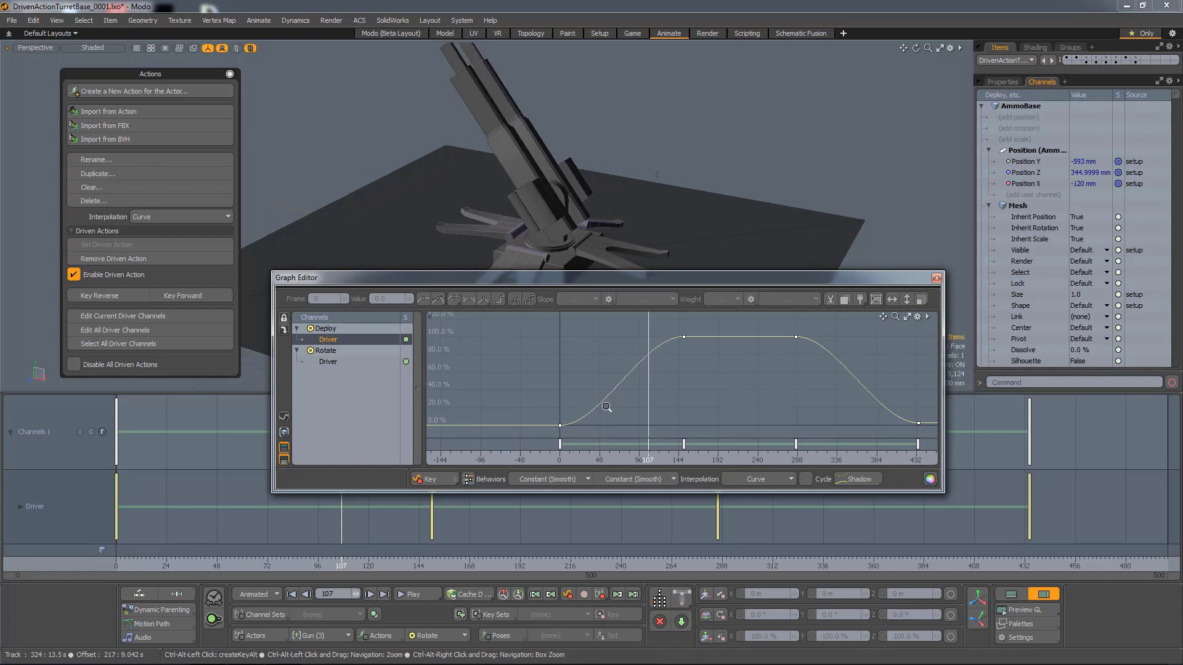
Reshape the frame-0 and final key tangents so the curve rises steeply and drops sharply.
{"action": "left_click", "coordinate": [553, 426]}
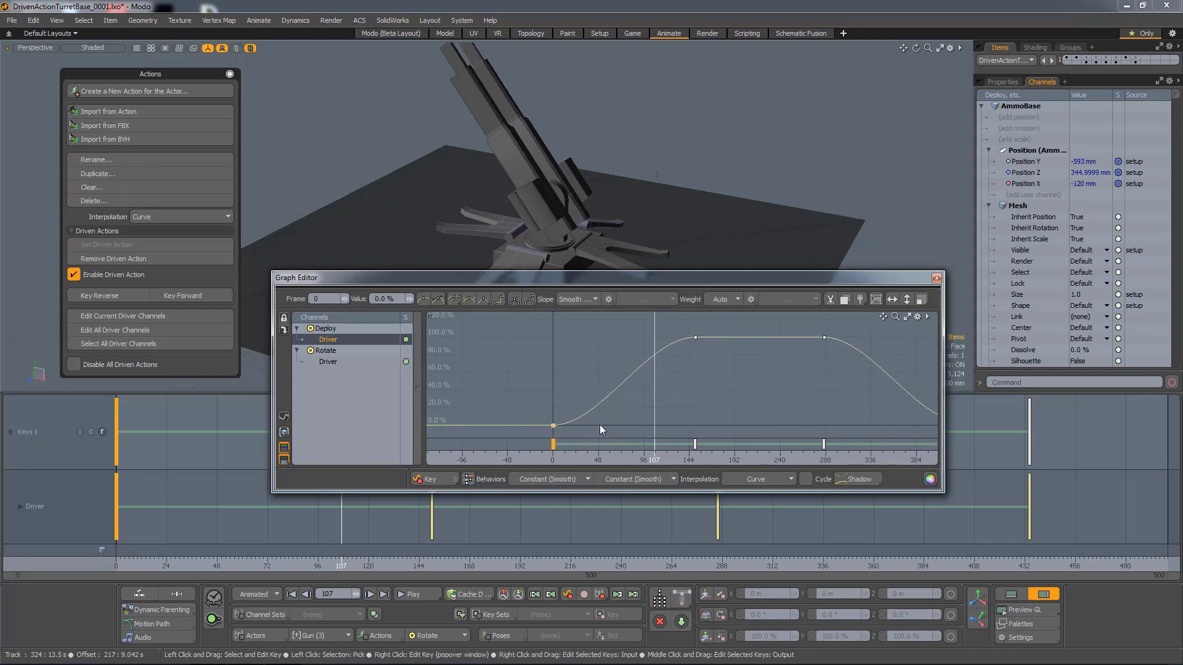
{"action": "left_click_drag", "start_coordinate": [600, 424], "coordinate": [597, 364]}
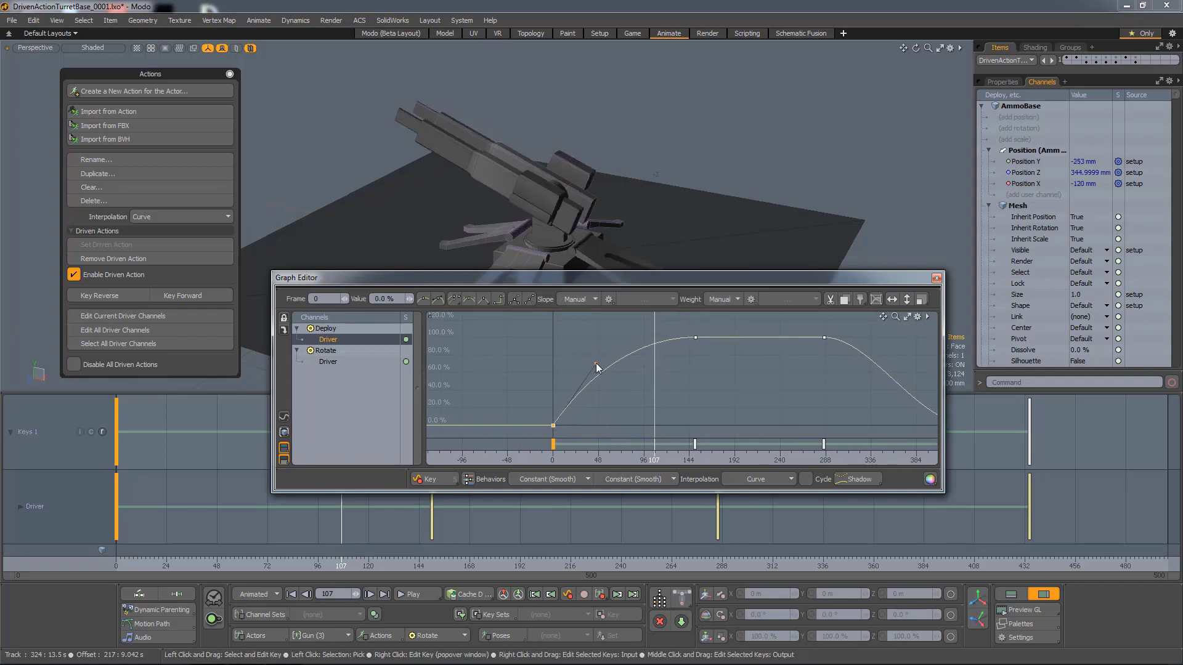
{"action": "left_click_drag", "start_coordinate": [883, 317], "coordinate": [720, 313]}
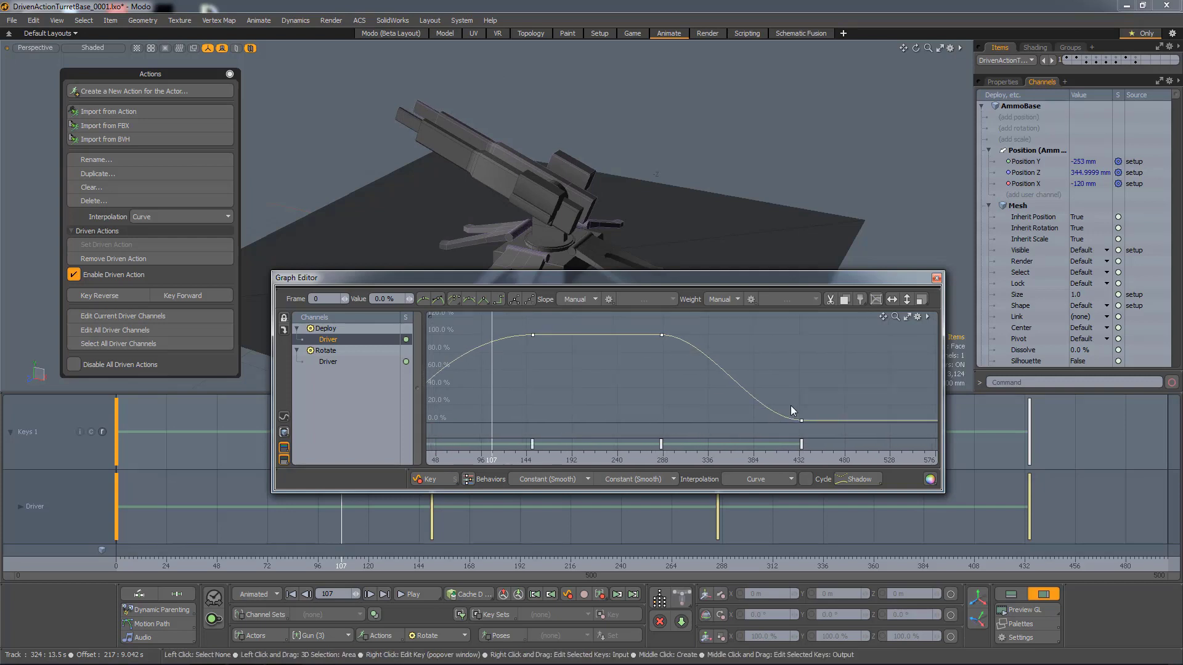
{"action": "left_click", "coordinate": [795, 423]}
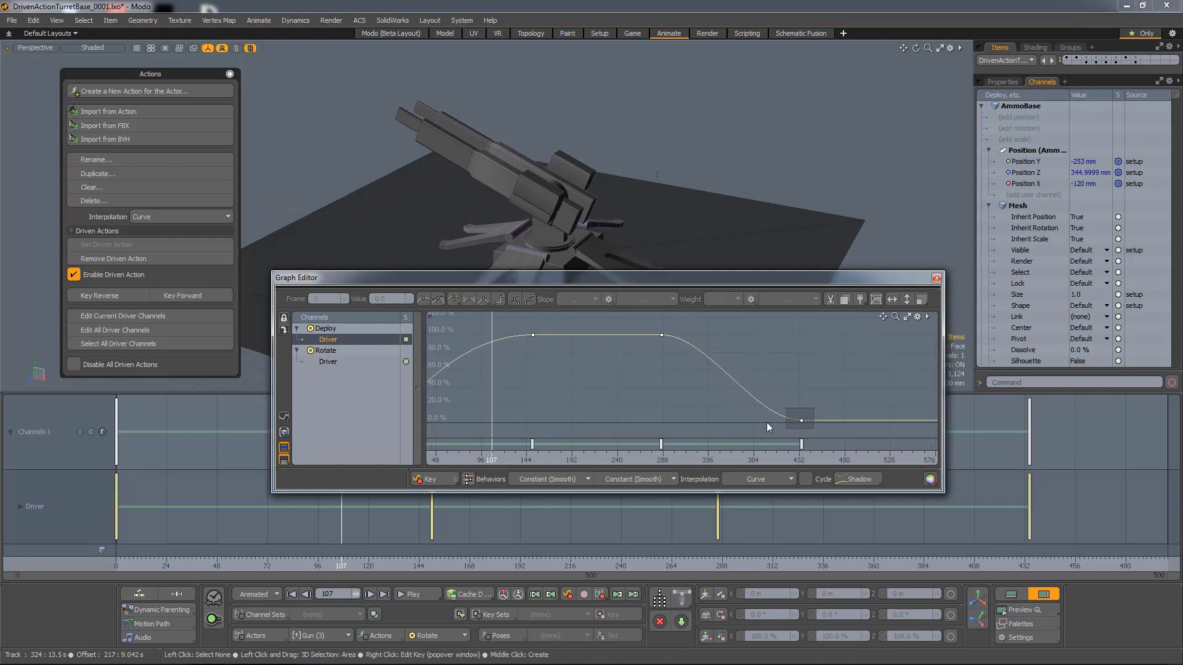
{"action": "mouse_move", "coordinate": [755, 421]}
{"action": "left_mouse_down"}
{"action": "mouse_move", "coordinate": [793, 384]}
{"action": "mouse_move", "coordinate": [804, 424]}
{"action": "left_mouse_up"}
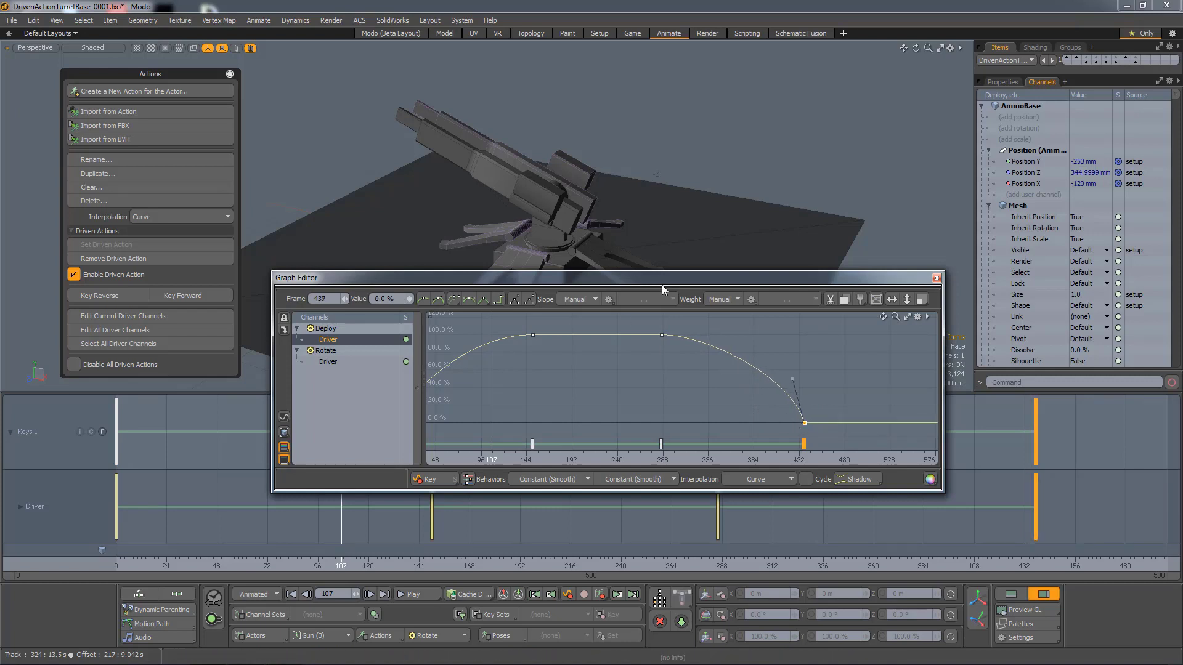
{"action": "left_click_drag", "start_coordinate": [663, 287], "coordinate": [574, 243]}
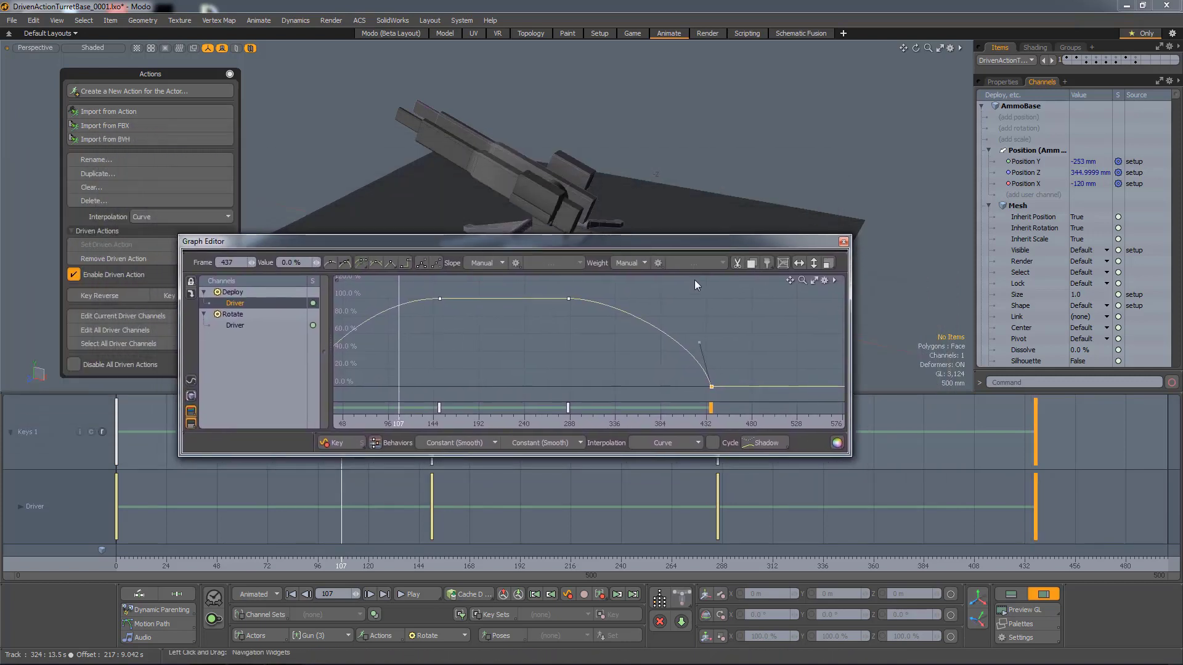
Show the Rotate driver, move Deploy's key from frame 288 to 352, and push its final key later.
{"action": "left_click", "coordinate": [236, 327], "text": "ctrl"}
{"action": "left_click_drag", "start_coordinate": [556, 243], "coordinate": [506, 137]}
{"action": "left_click", "coordinate": [18, 509]}
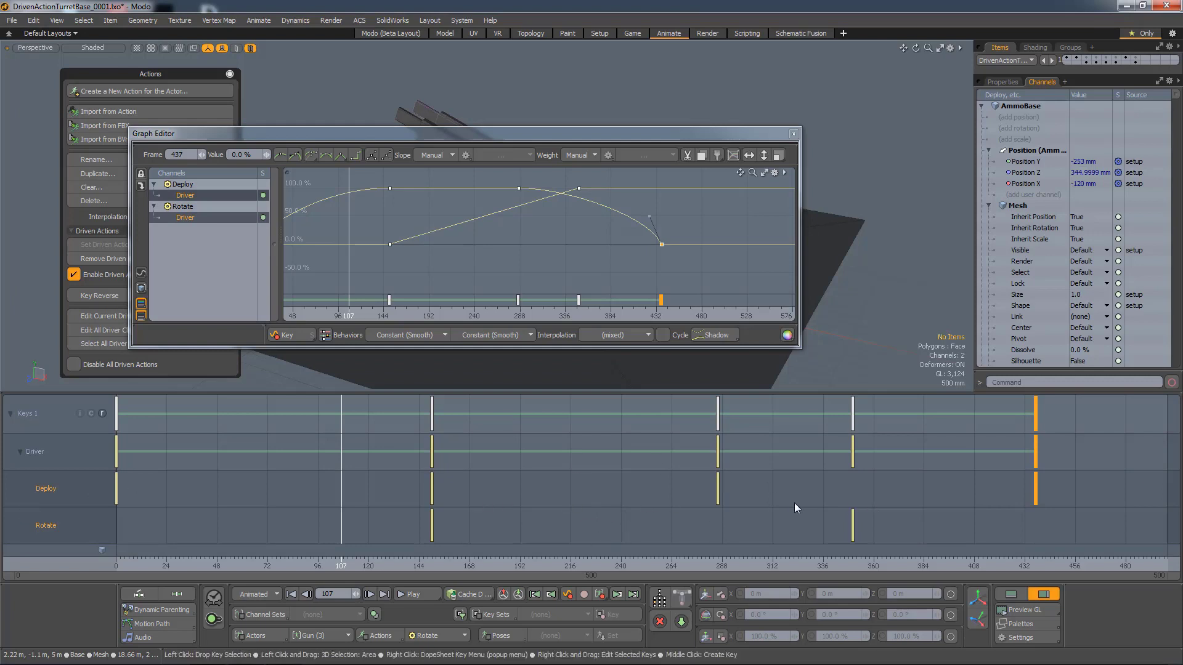
{"action": "left_click_drag", "start_coordinate": [718, 496], "coordinate": [853, 496]}
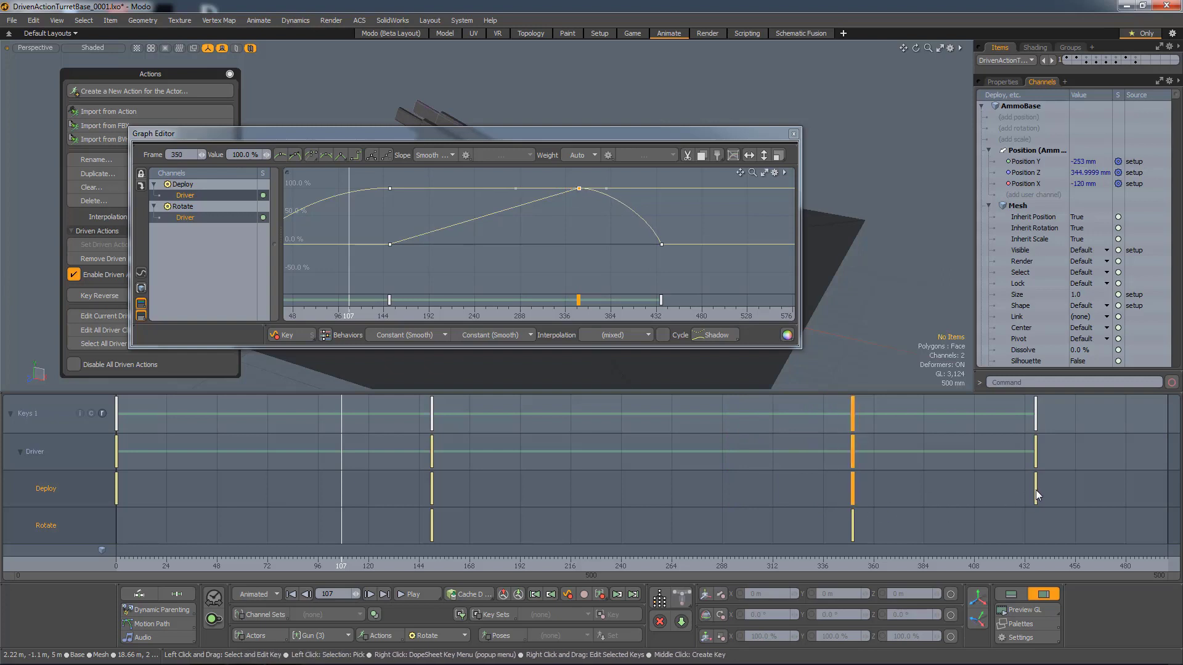
{"action": "left_click_drag", "start_coordinate": [1036, 490], "coordinate": [1149, 492]}
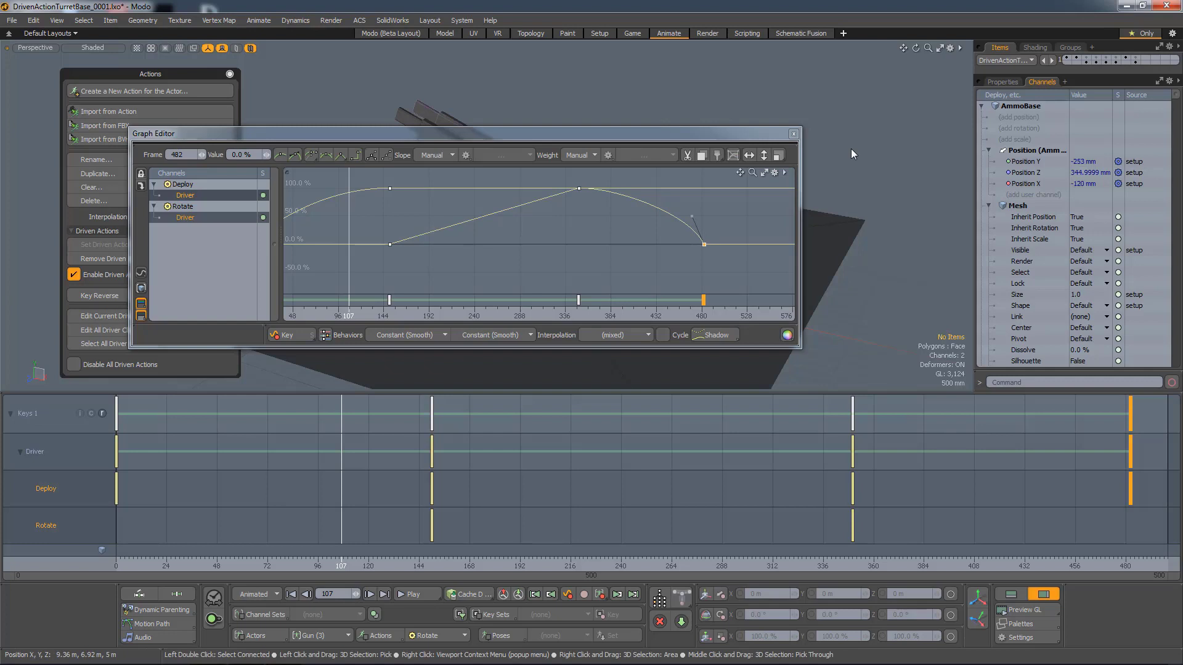
{"action": "left_click", "coordinate": [793, 134]}
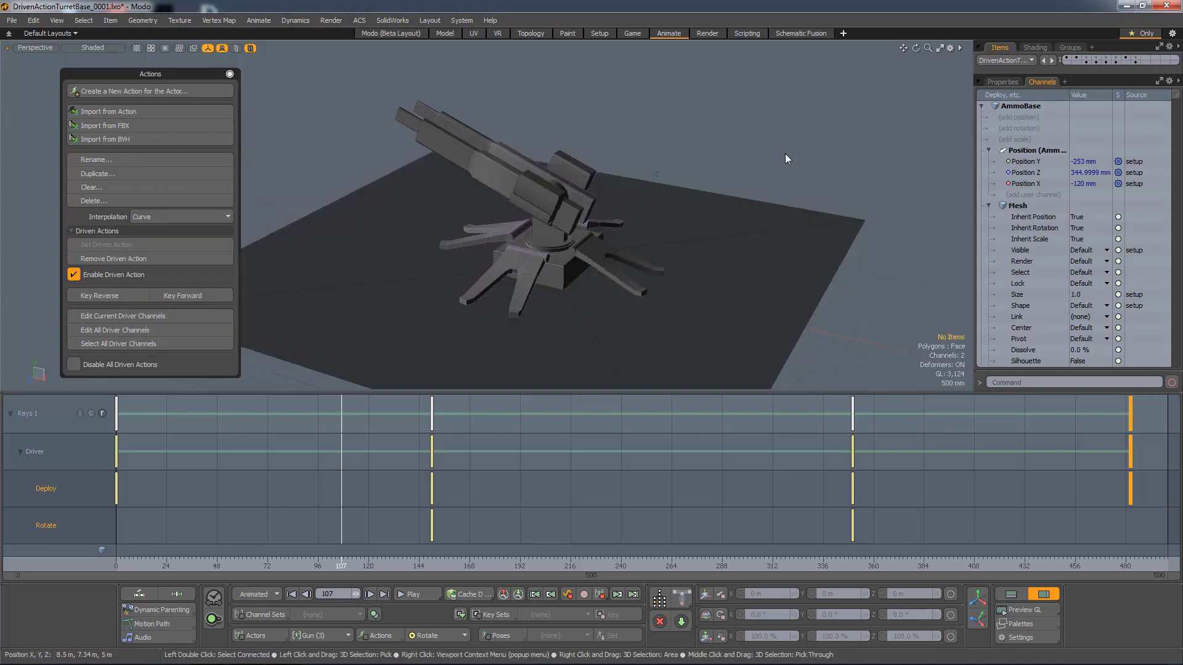
Play the turret animation from frame 0 to review its timing.
{"action": "left_click", "coordinate": [126, 564]}
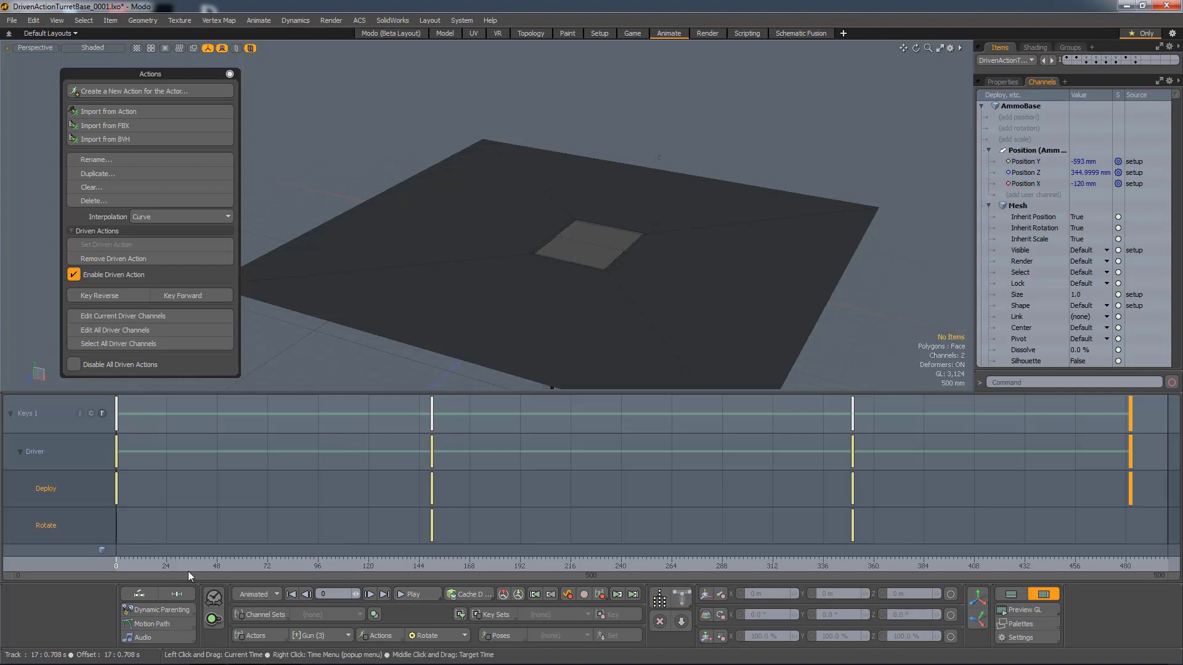
{"action": "left_click", "coordinate": [410, 594]}
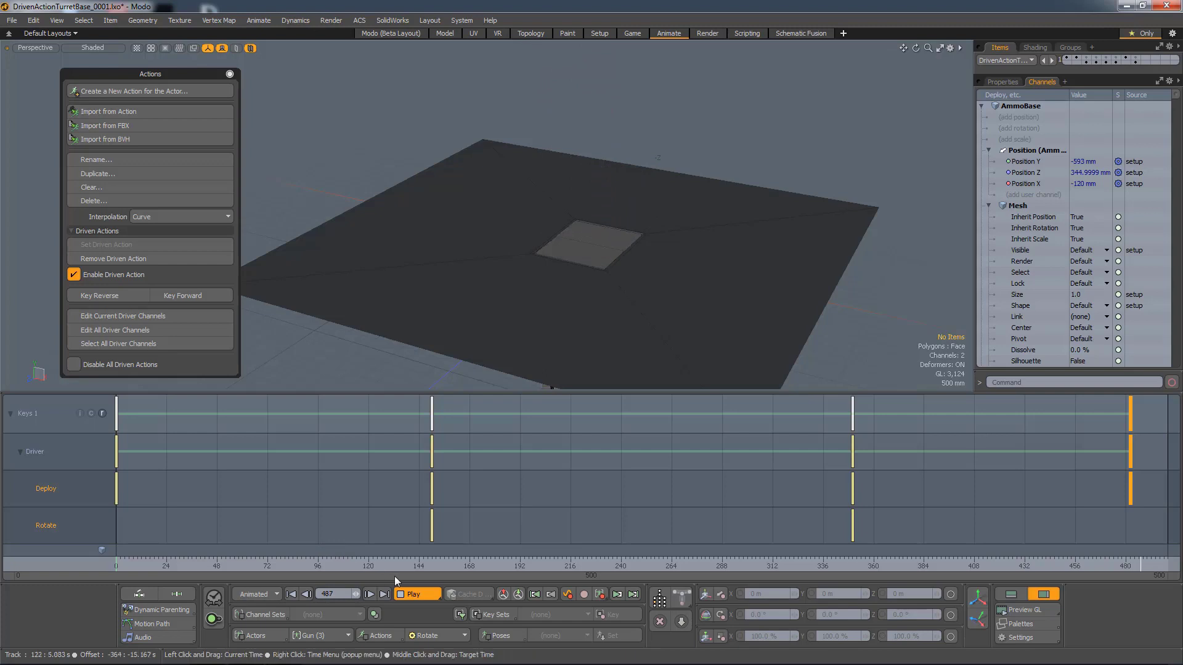
{"action": "left_click", "coordinate": [411, 594]}
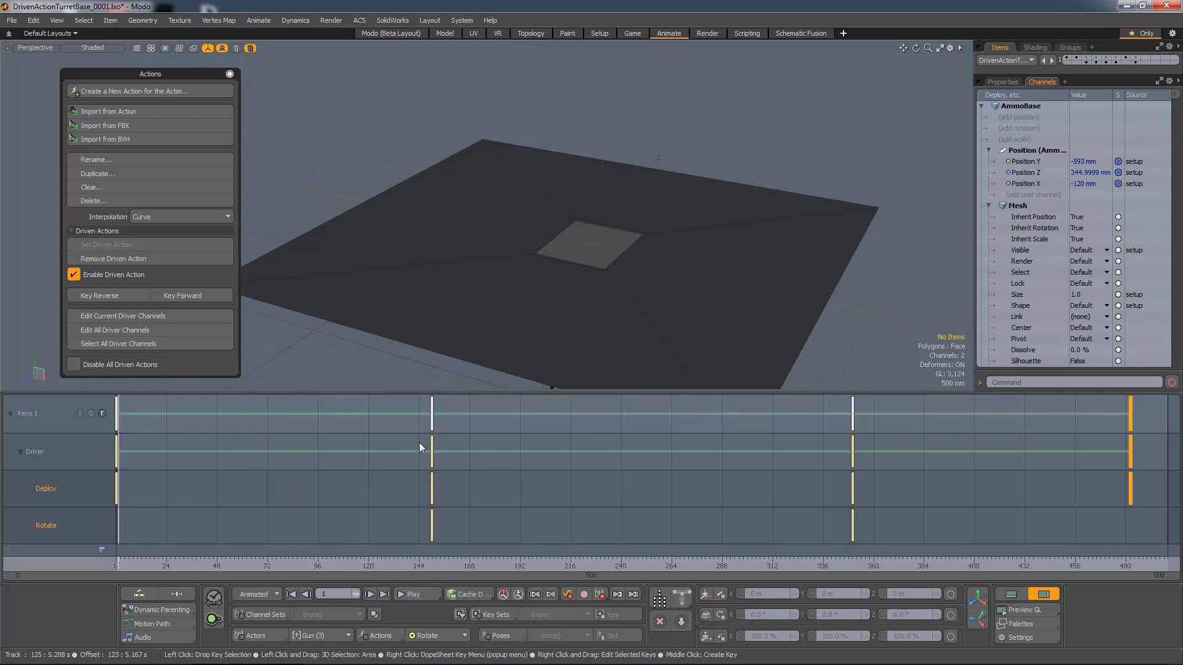
Drag the key columns at frames 149, 354 and 480 earlier, ending near frame 165.
{"action": "left_click", "coordinate": [431, 414]}
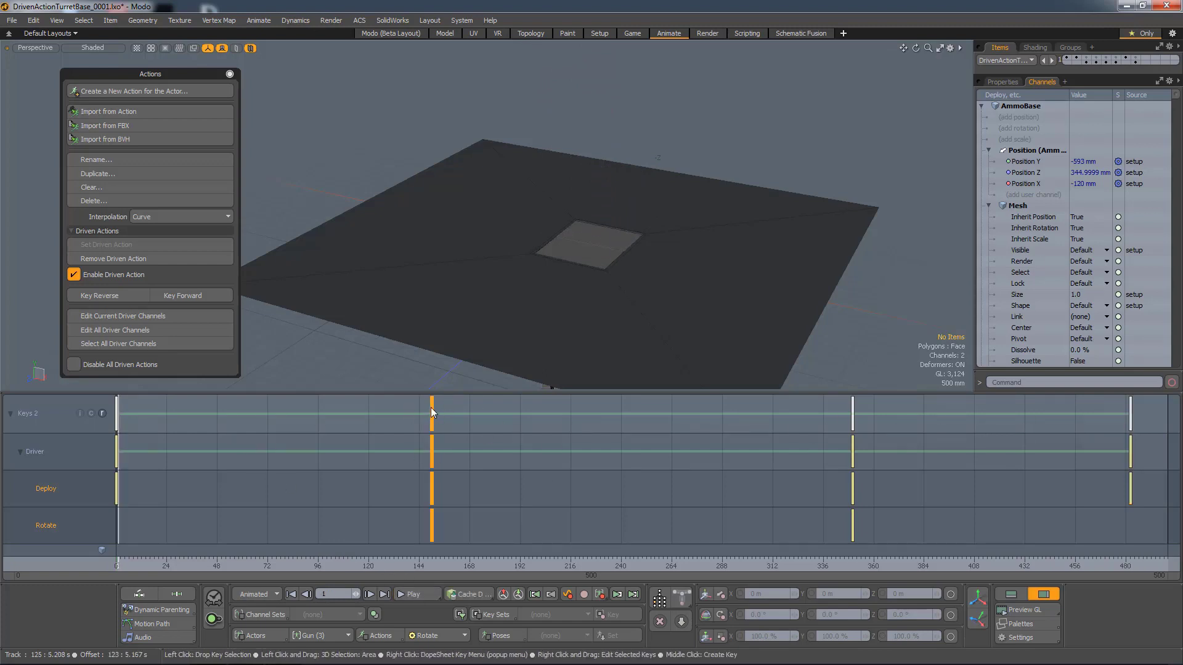
{"action": "left_click_drag", "start_coordinate": [431, 408], "coordinate": [246, 408]}
{"action": "left_click", "coordinate": [854, 408]}
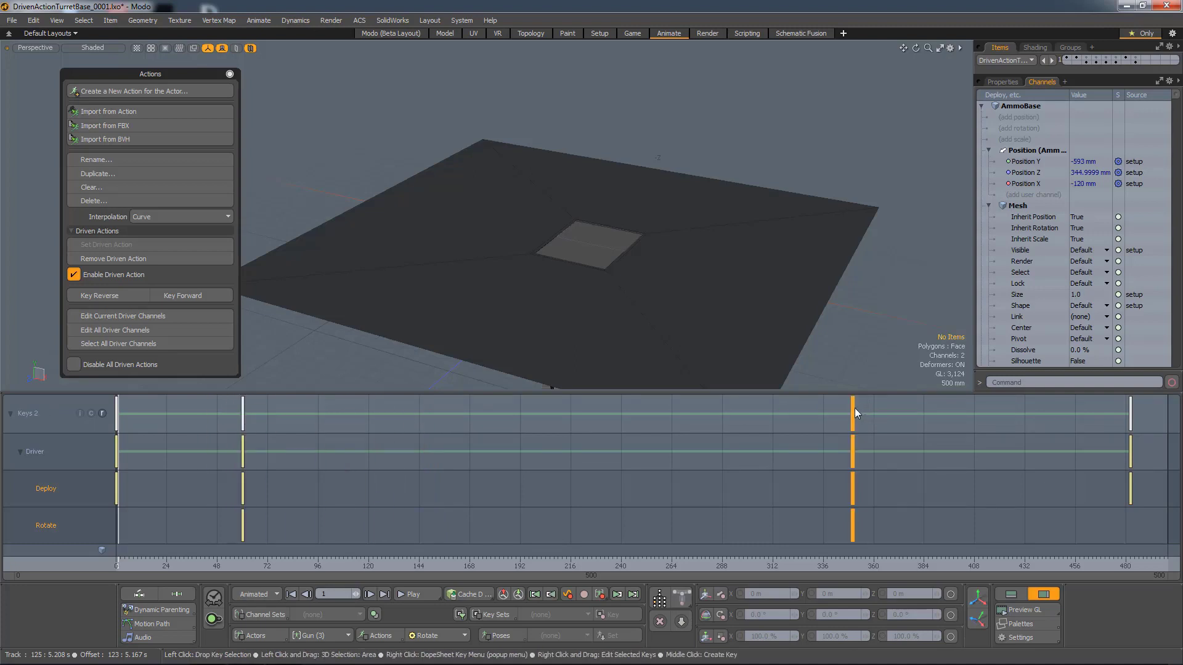
{"action": "left_click_drag", "start_coordinate": [855, 408], "coordinate": [329, 420]}
{"action": "left_click", "coordinate": [1130, 414]}
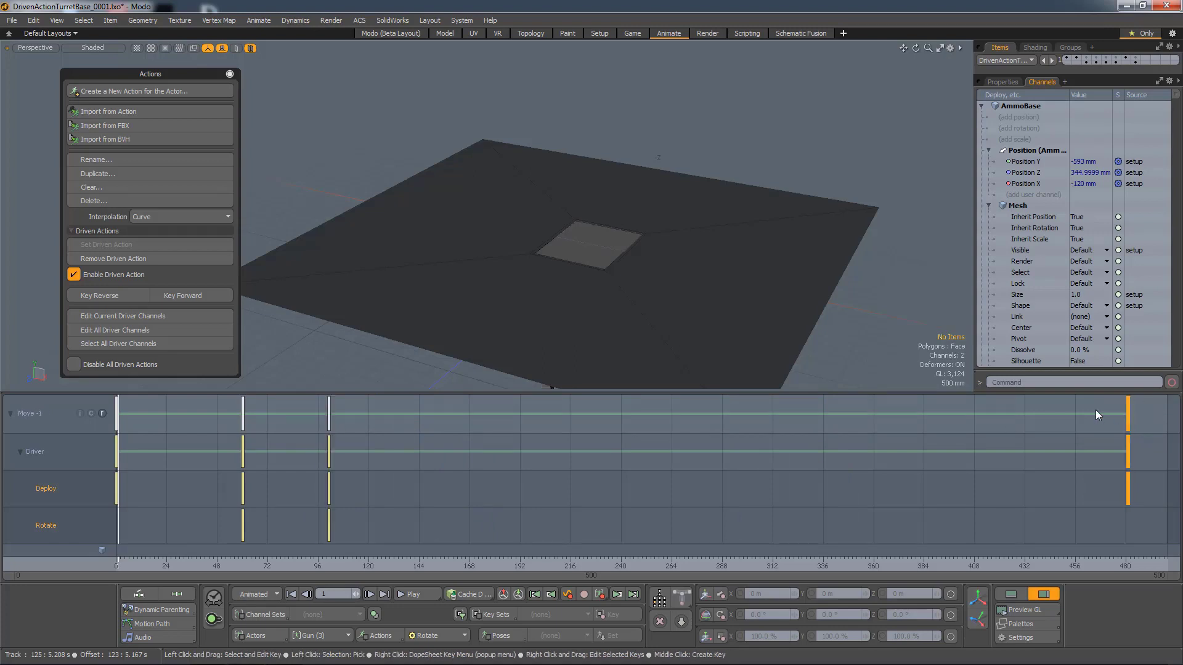
{"action": "left_click_drag", "start_coordinate": [1096, 415], "coordinate": [469, 444]}
Replay the retimed animation from frame 0.
{"action": "mouse_move", "coordinate": [102, 568]}
{"action": "left_mouse_down"}
{"action": "mouse_move", "coordinate": [125, 568]}
{"action": "mouse_move", "coordinate": [105, 568]}
{"action": "left_mouse_up"}
{"action": "left_click", "coordinate": [418, 596]}
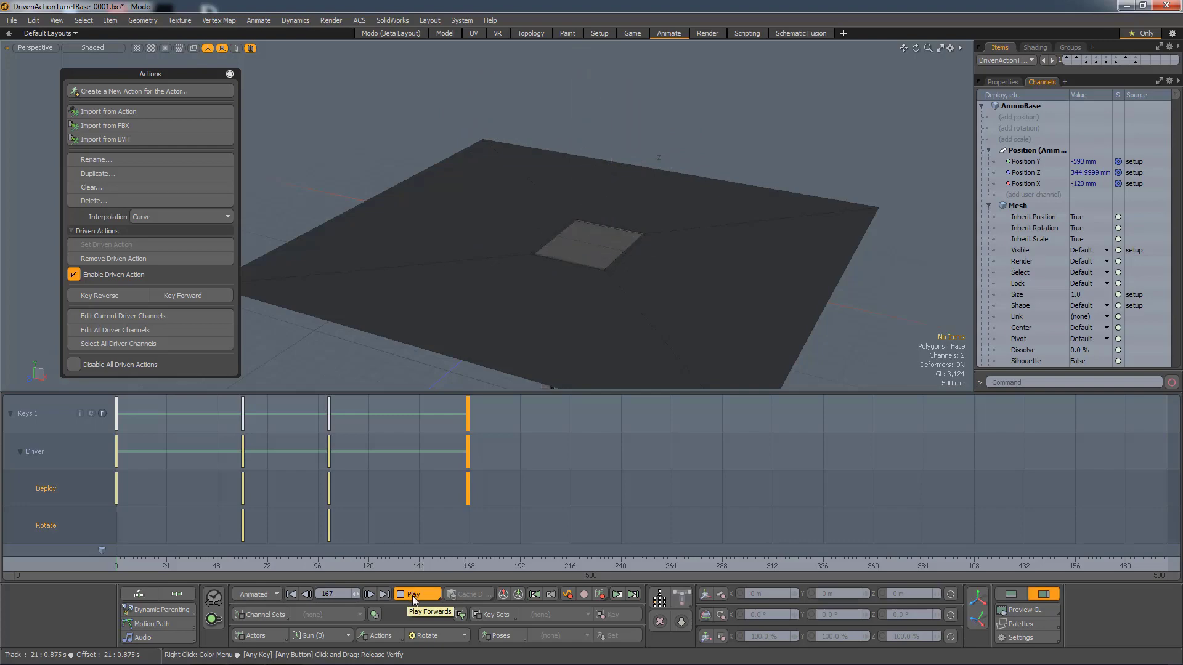
{"action": "left_click", "coordinate": [412, 595]}
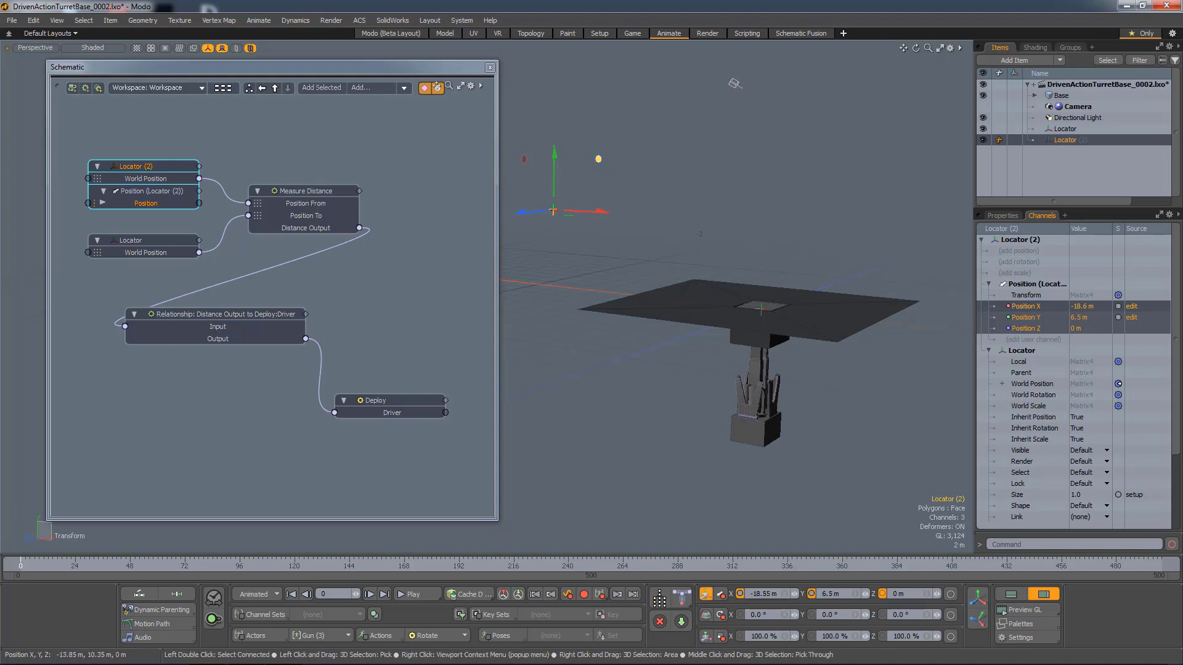
Drag Locator (2) to X 16 m, Y 6.3 m so the distance-driven turret folds down.
{"action": "left_click_drag", "start_coordinate": [582, 226], "coordinate": [973, 243]}
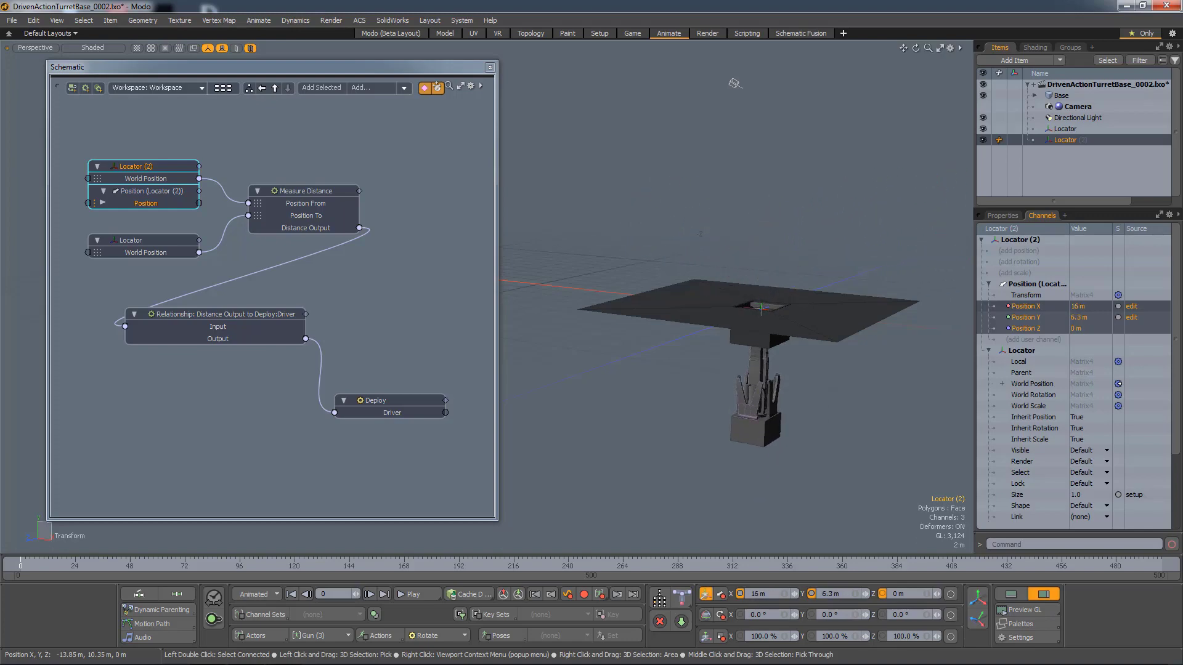